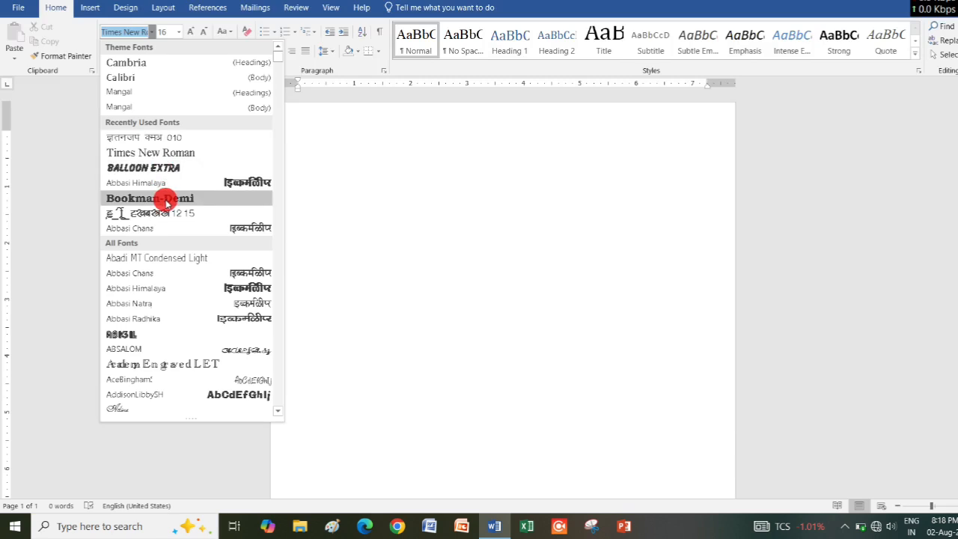
# Set the font to Bookman-Demi at size 20 and enter the heading "PARIHAR COMPUTER ACADEMY".
pyautogui.click(163, 198)
pyautogui.click(190, 32)
pyautogui.click(190, 32)
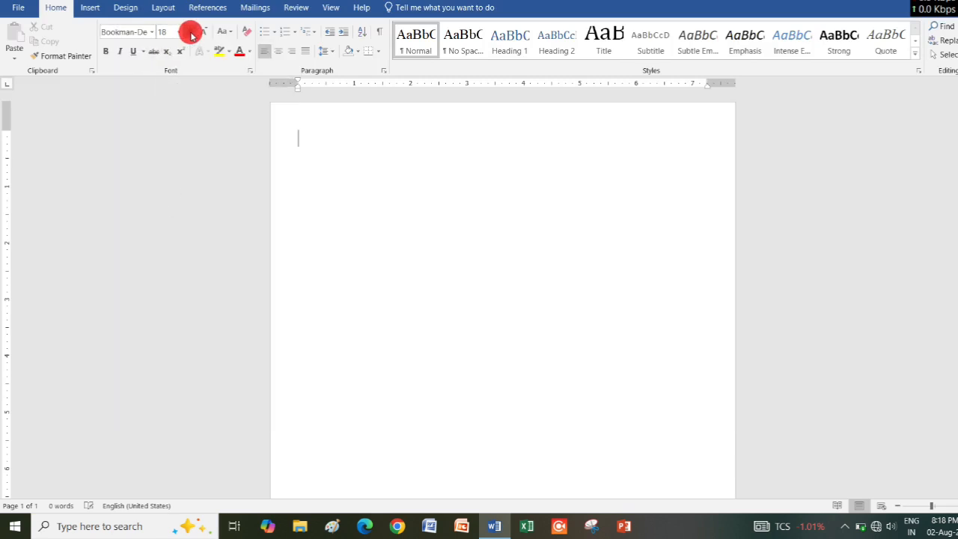
pyautogui.write('par')
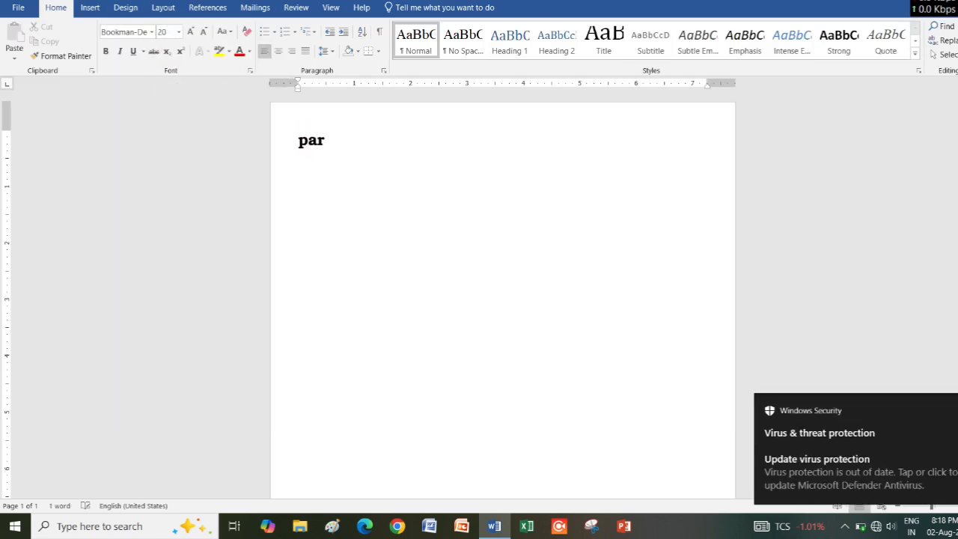
pyautogui.press('BackSpace')
pyautogui.press('BackSpace')
pyautogui.press('BackSpace')
pyautogui.write('PARIHAR C')
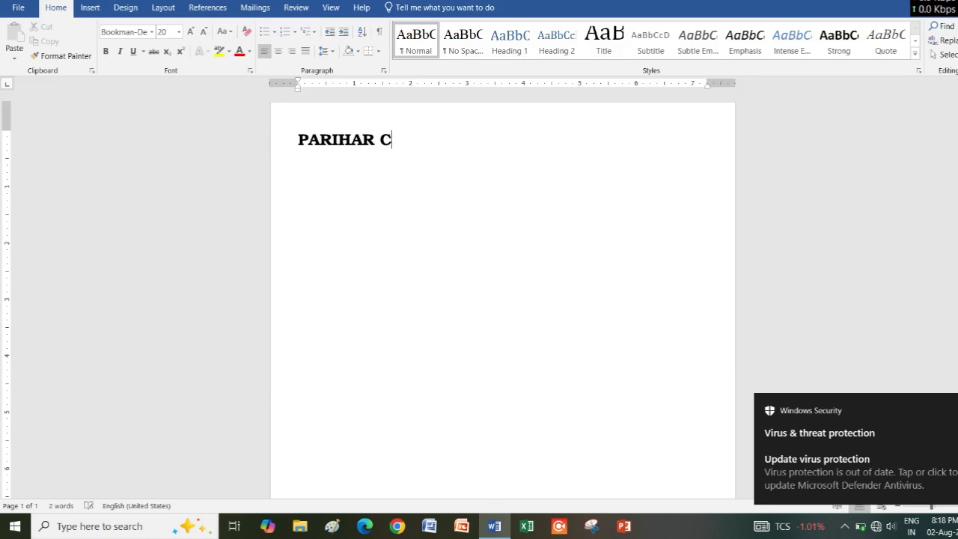
pyautogui.write('OMPUTER ACADEMY ')
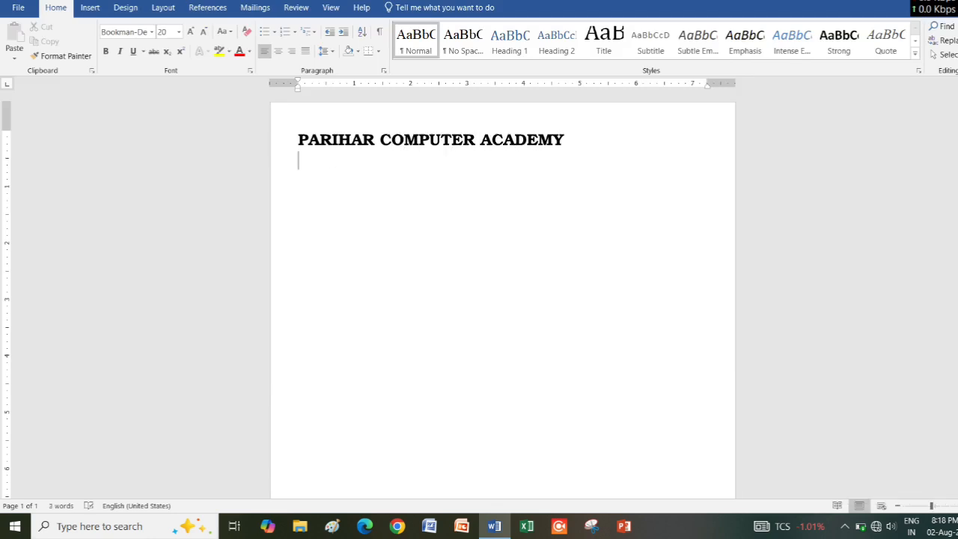
pyautogui.write('INFRONT O')
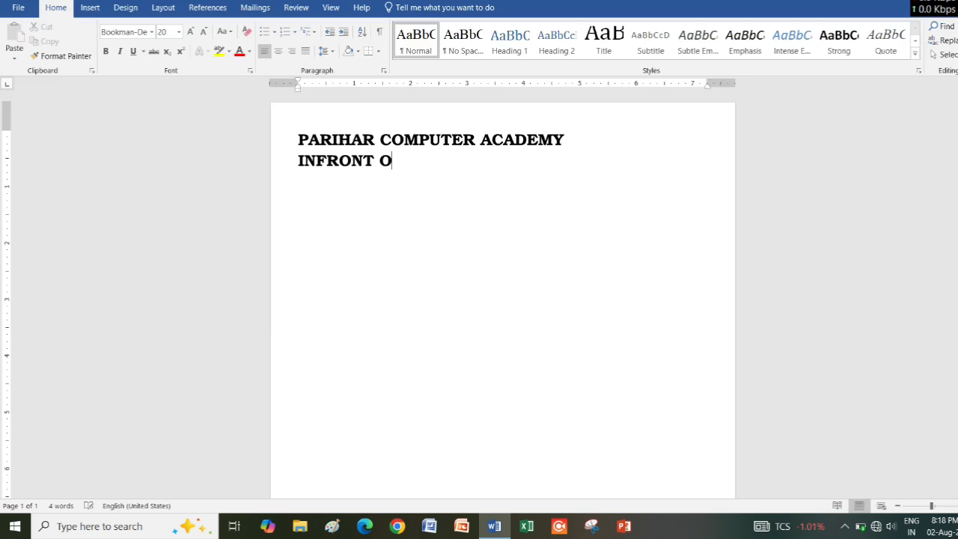
# Enter the academy's address in capital letters directly below the heading.
pyautogui.write('F PUNJAB NAT')
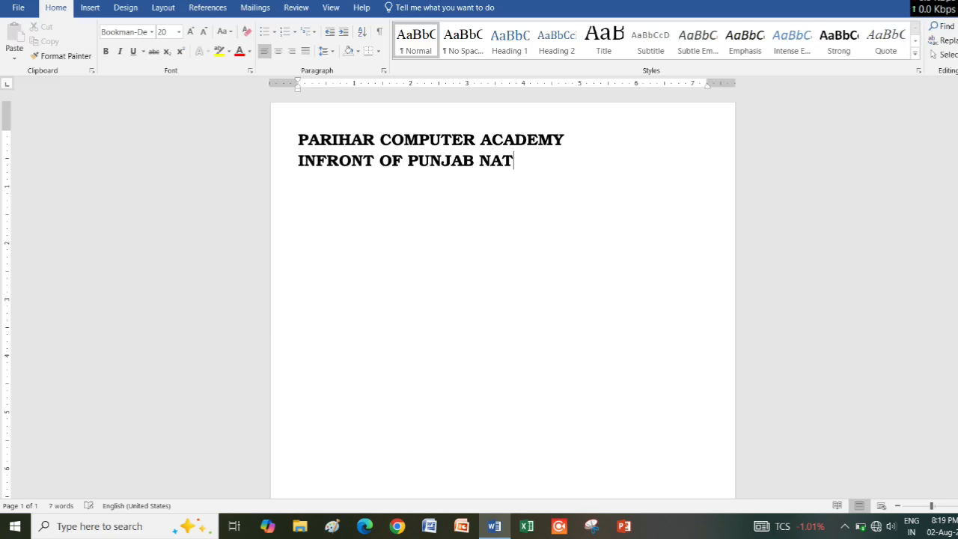
pyautogui.write('IONAL BANK')
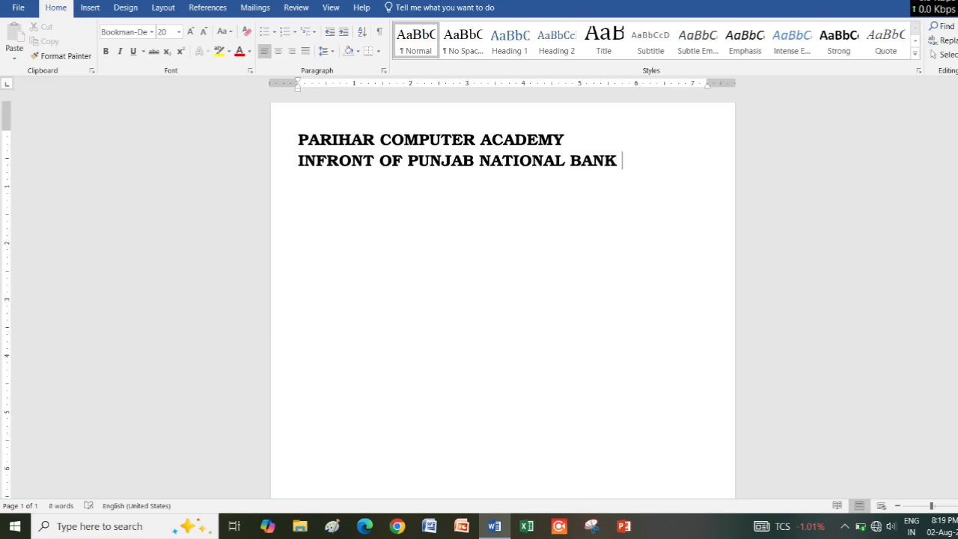
pyautogui.write(' MANDIR')
pyautogui.press('Return')
pyautogui.write('HASOUD ')
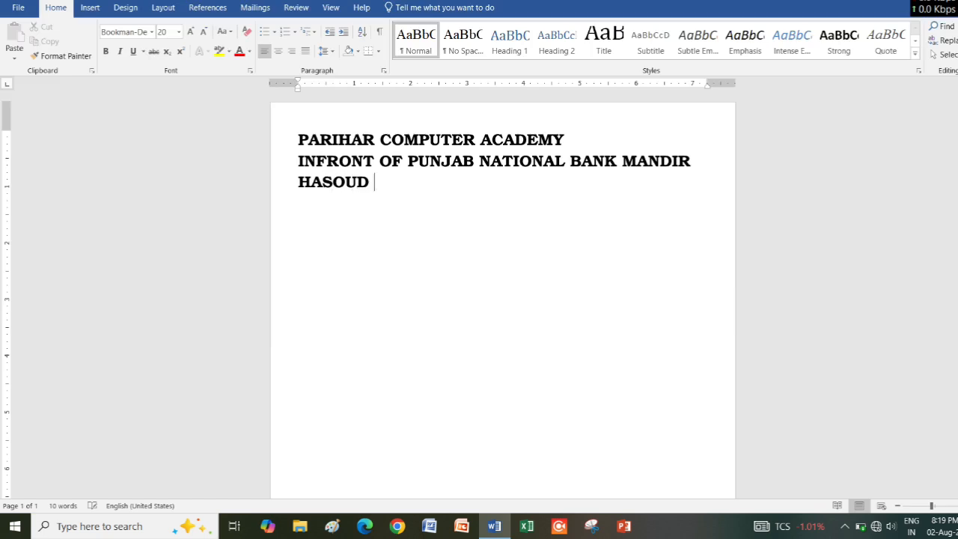
pyautogui.write('RAIPUR CH')
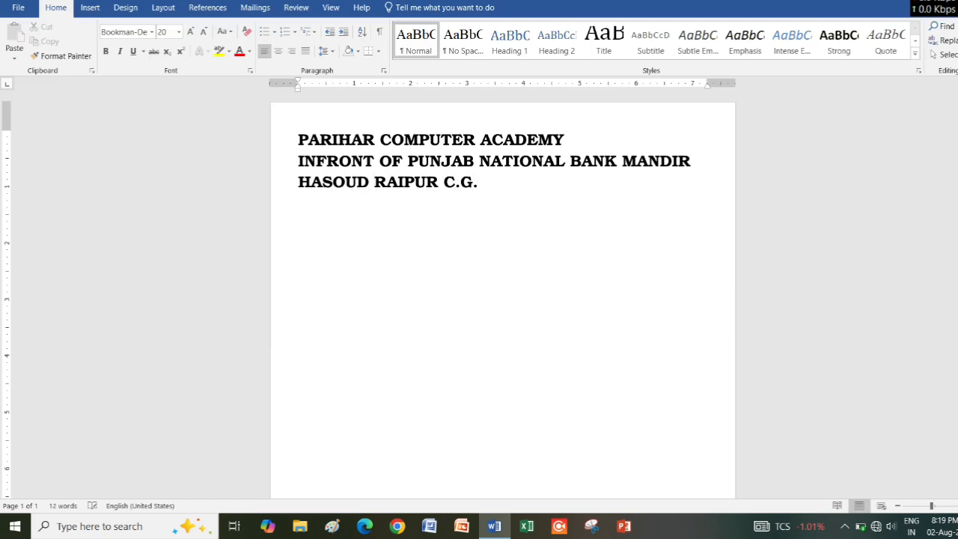
# Reduce the academy's address text to font size 14.
pyautogui.press('Left')
pyautogui.hotkey('shift', 'Down')
pyautogui.hotkey('shift', 'Right')
pyautogui.hotkey('shift', 'Down')
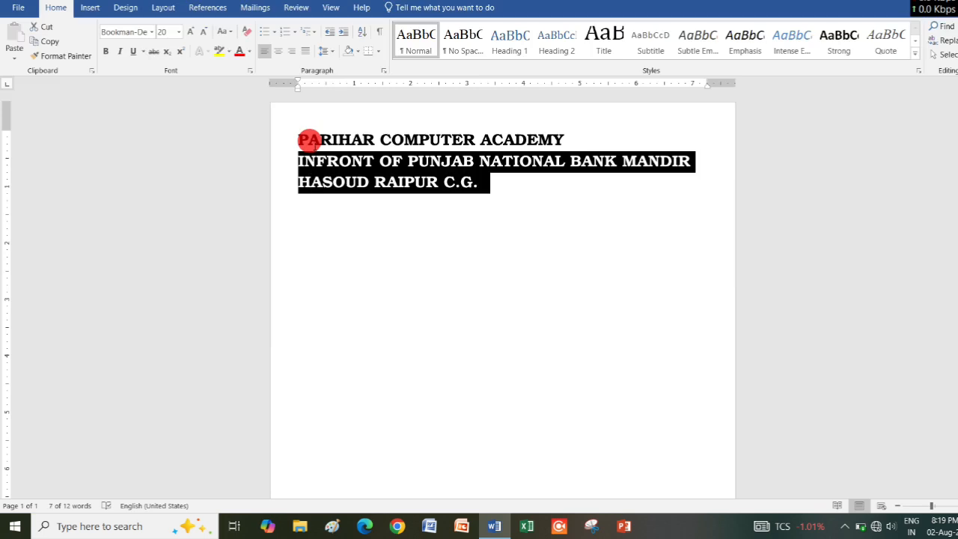
pyautogui.hotkey('ctrl', 'shift', ',')
pyautogui.hotkey('ctrl', 'shift', ',')
pyautogui.hotkey('ctrl', 'shift', ',')
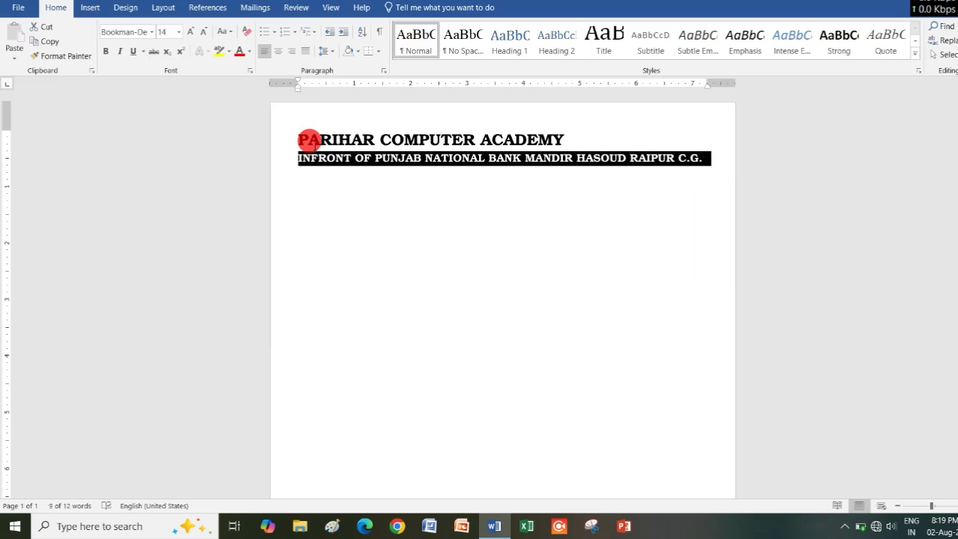
# Center the "PARIHAR COMPUTER ACADEMY" heading on the page.
pyautogui.hotkey('shift', 'Up')
pyautogui.hotkey('ctrl', 'e')
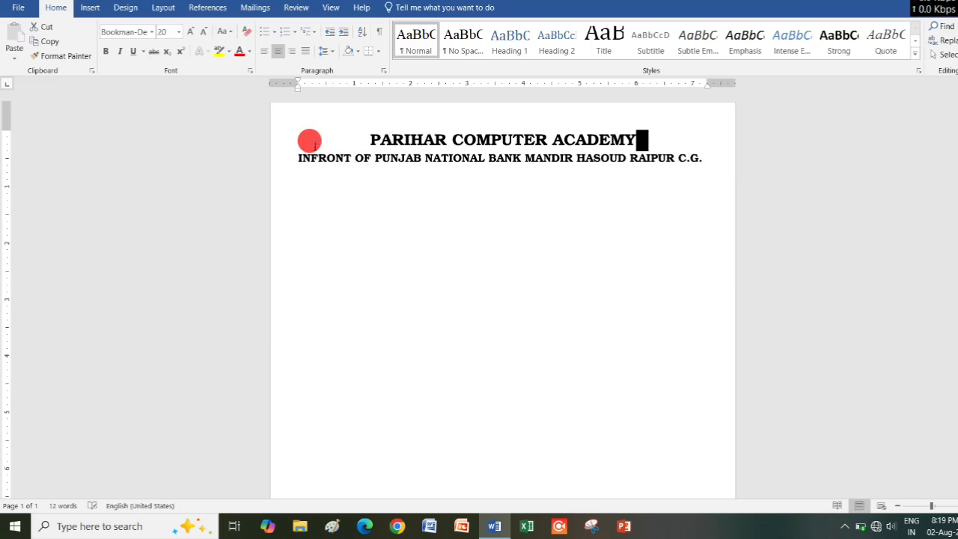
pyautogui.press('Down')
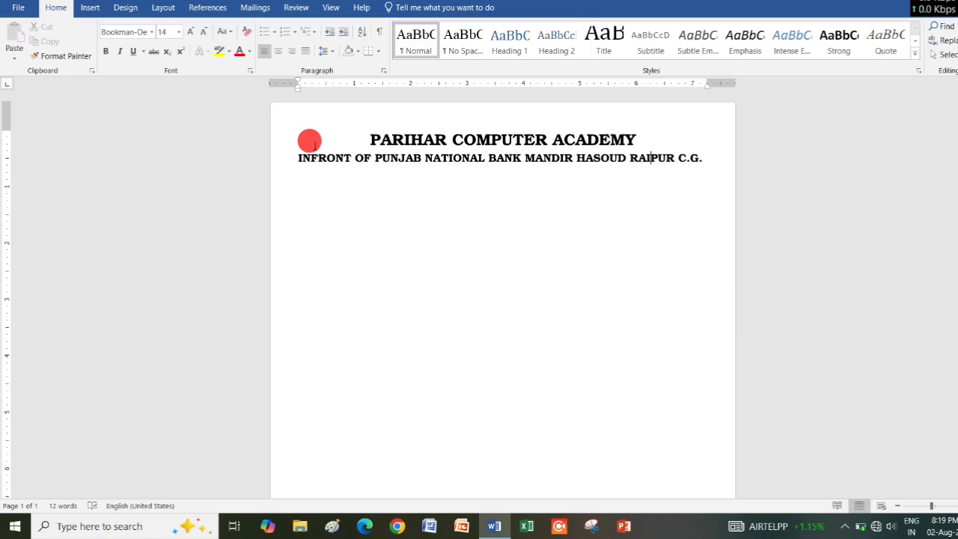
# Insert a table with three columns and six rows on a new line below the address.
pyautogui.click(717, 158)
pyautogui.press('Return')
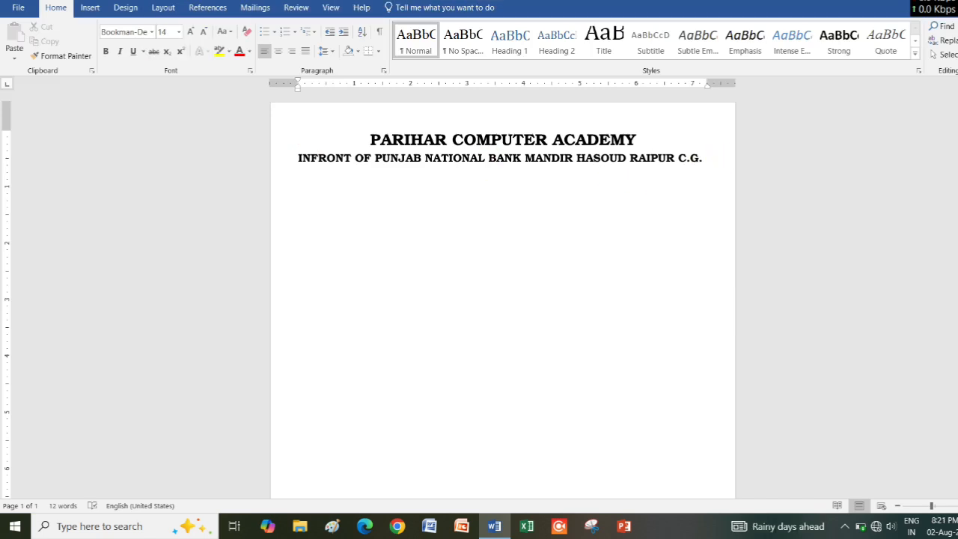
pyautogui.click(90, 7)
pyautogui.click(94, 41)
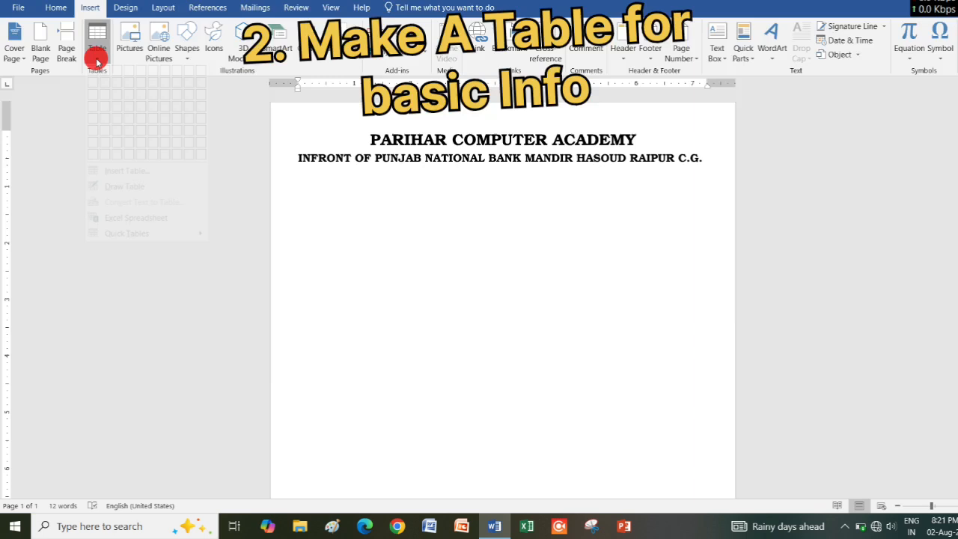
pyautogui.click(118, 147)
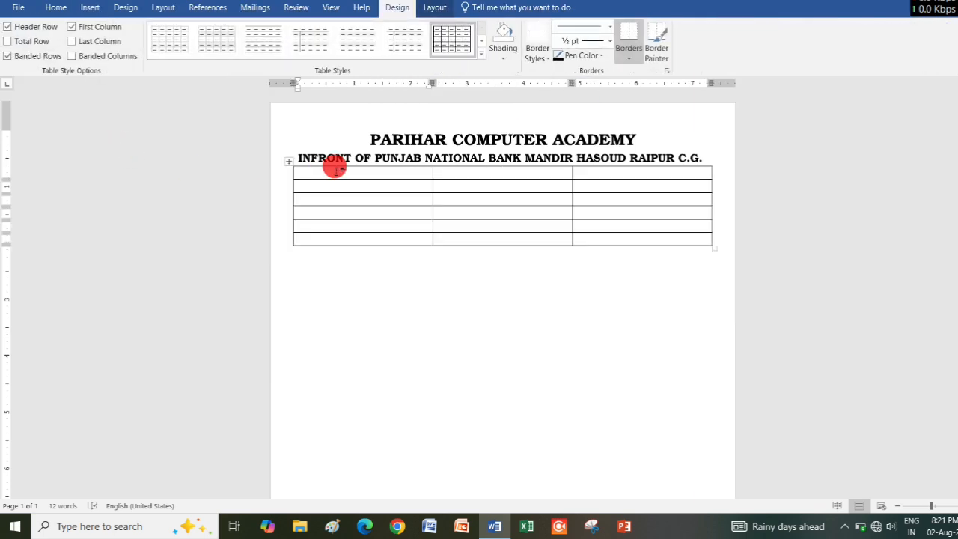
# Merge all cells of the table's first column, and merge the upper two rows across the second and third columns.
pyautogui.moveTo(334, 167); pyautogui.dragTo(338, 237)
pyautogui.click(433, 8)
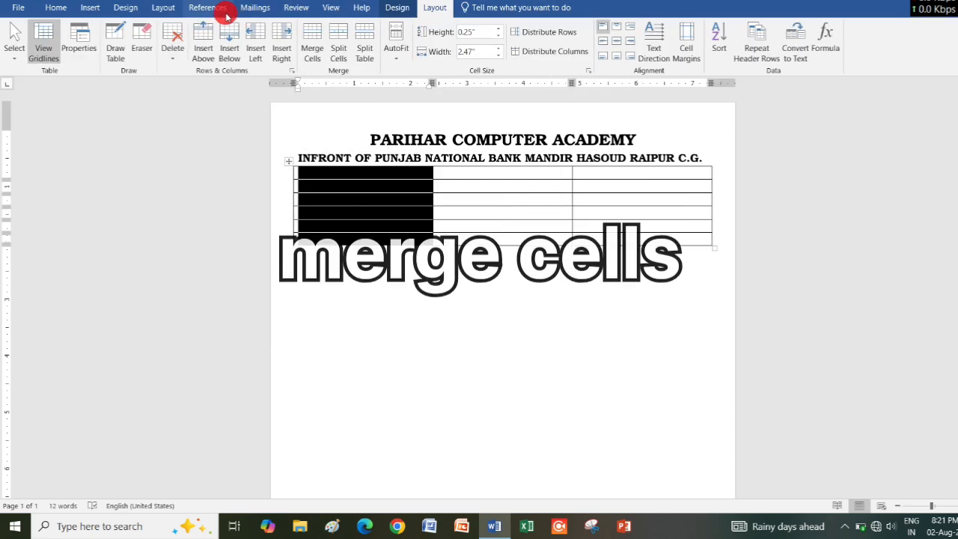
pyautogui.click(312, 48)
pyautogui.moveTo(484, 169); pyautogui.dragTo(603, 195)
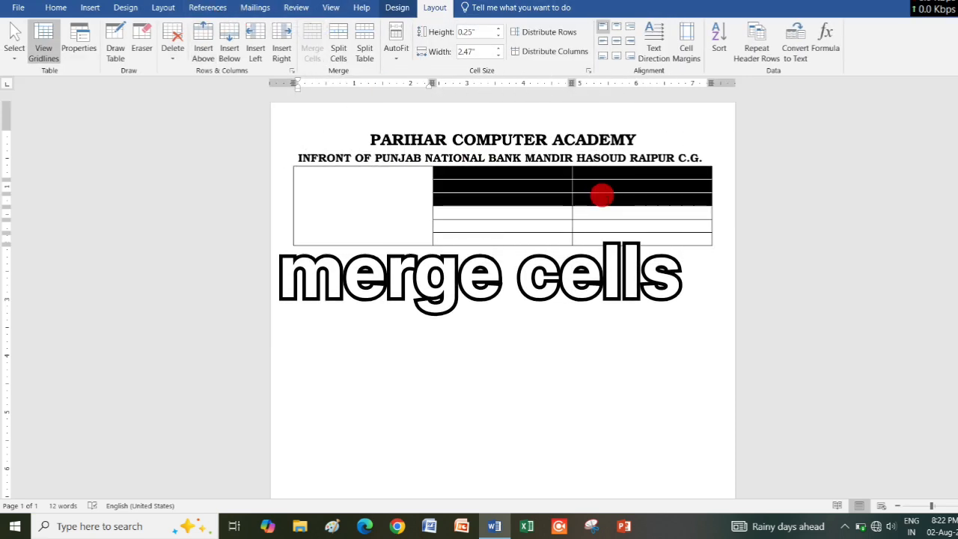
pyautogui.click(312, 37)
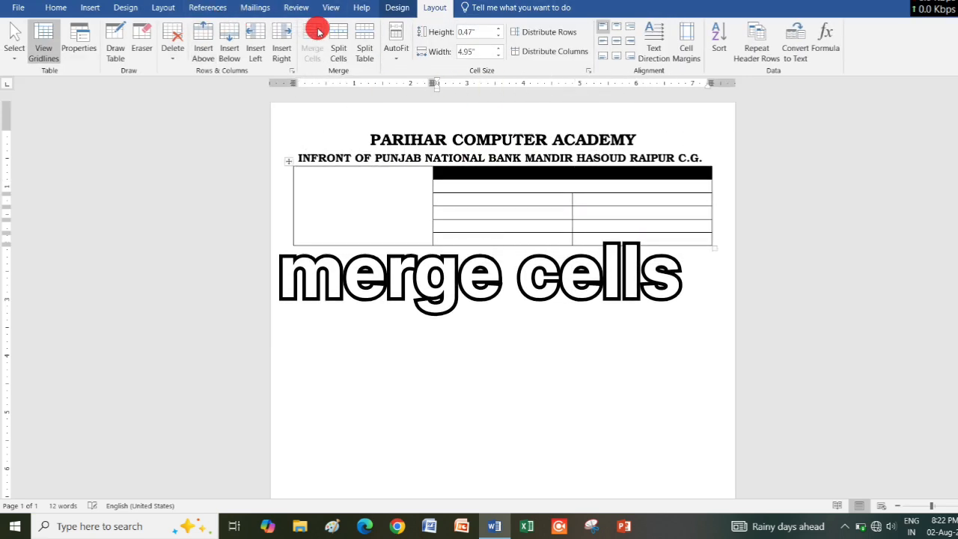
# Merge the third column's lower four cells into one, and the second column's lower four cells into two stacked cells.
pyautogui.moveTo(625, 206); pyautogui.dragTo(636, 236)
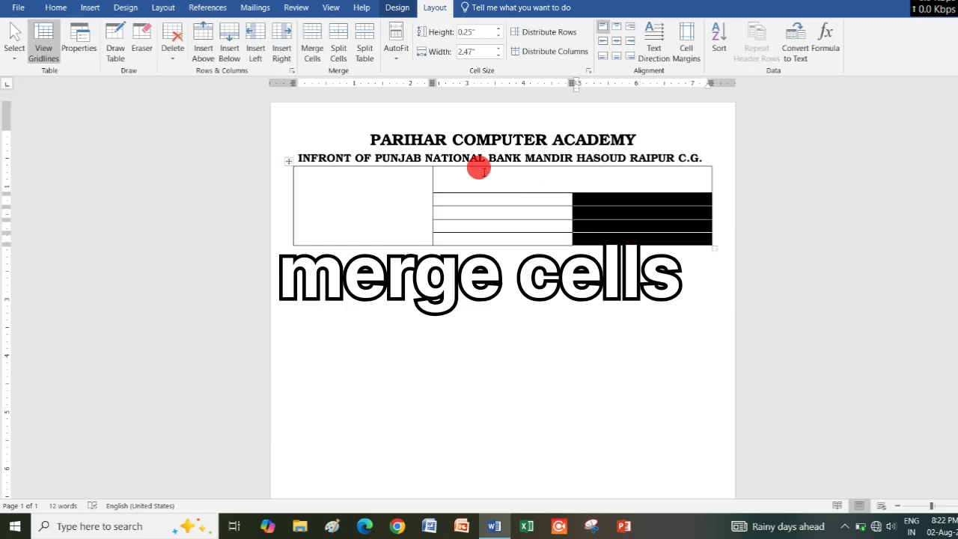
pyautogui.click(315, 48)
pyautogui.moveTo(487, 194); pyautogui.dragTo(463, 240)
pyautogui.click(320, 53)
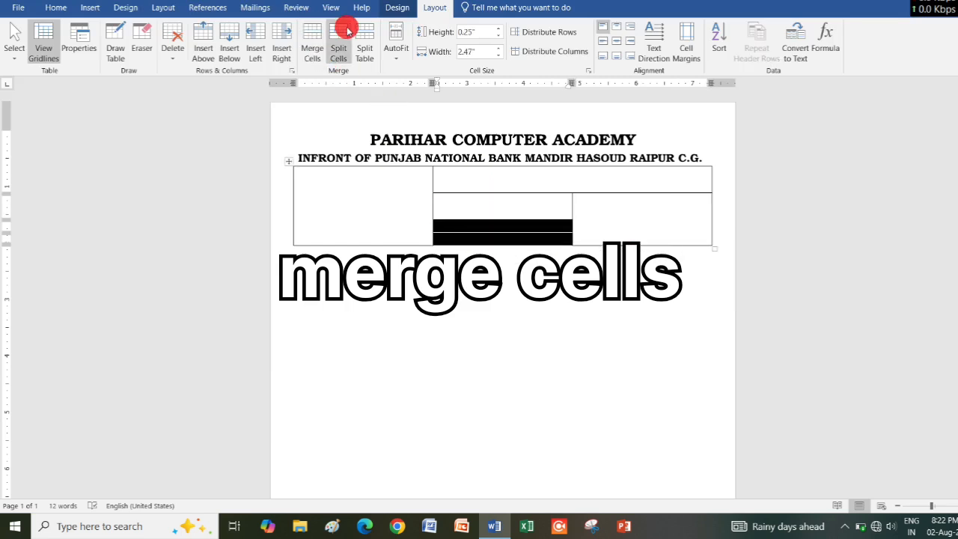
pyautogui.click(314, 33)
# Widen the table's first column to about half the table width and enlarge the whole table, mainly in height.
pyautogui.click(369, 158)
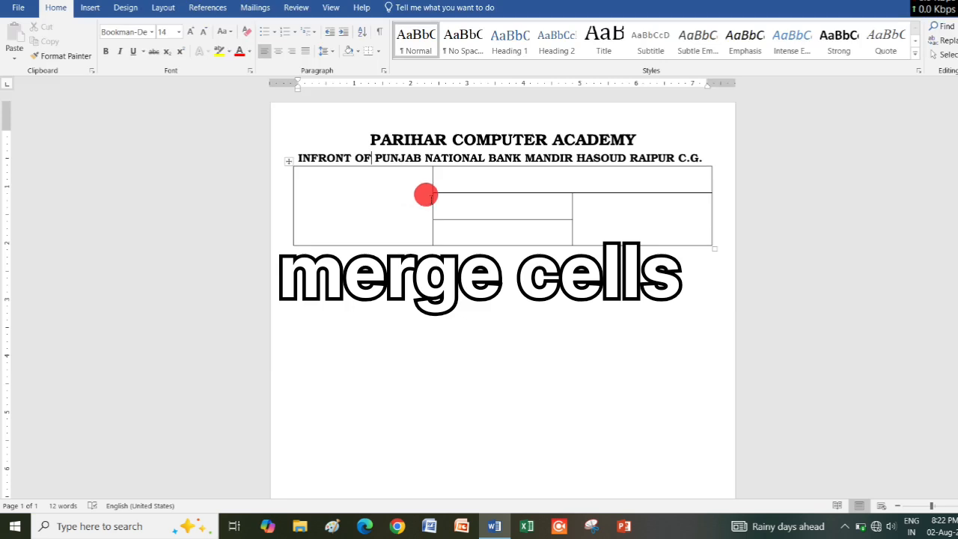
pyautogui.moveTo(431, 195); pyautogui.dragTo(489, 193)
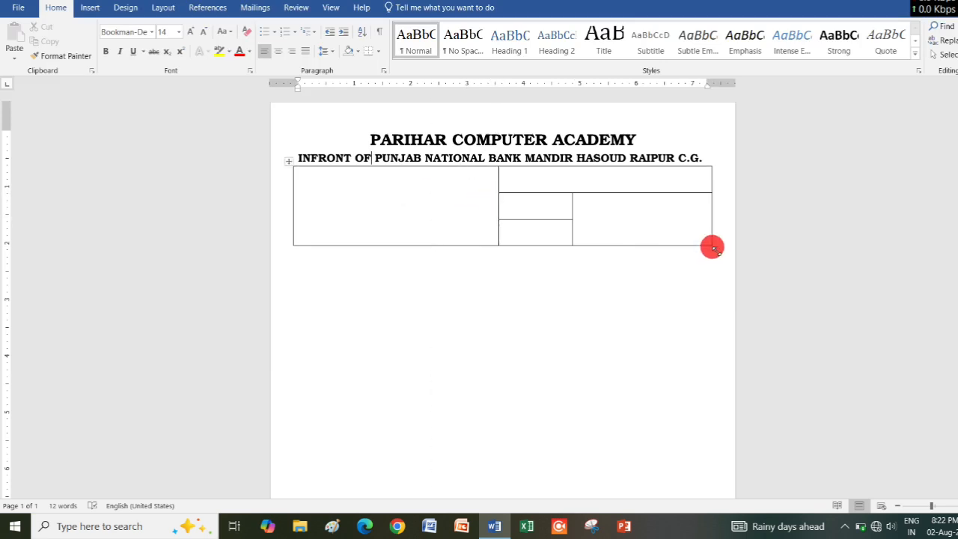
pyautogui.moveTo(712, 246); pyautogui.dragTo(718, 288)
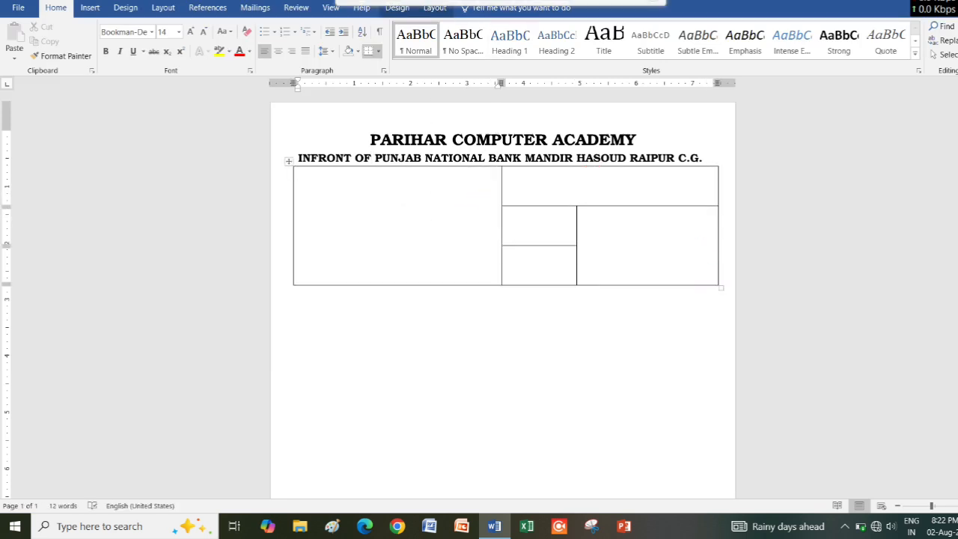
# Enter the labels "Roll no.", "Date of exam", "Question booklet no." and "Notes:" on separate lines in the first column's merged cell.
pyautogui.click(351, 187)
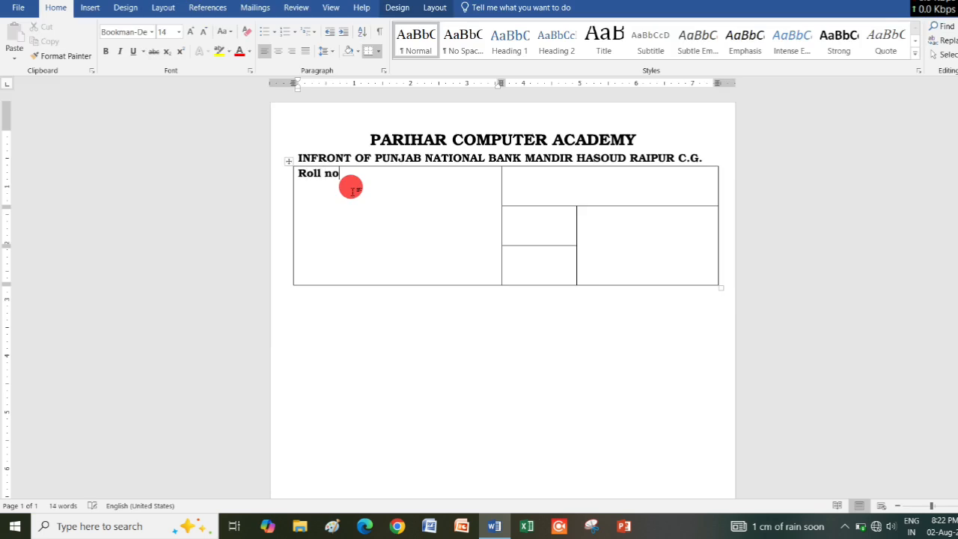
pyautogui.press('Return')
pyautogui.write('Date of exam')
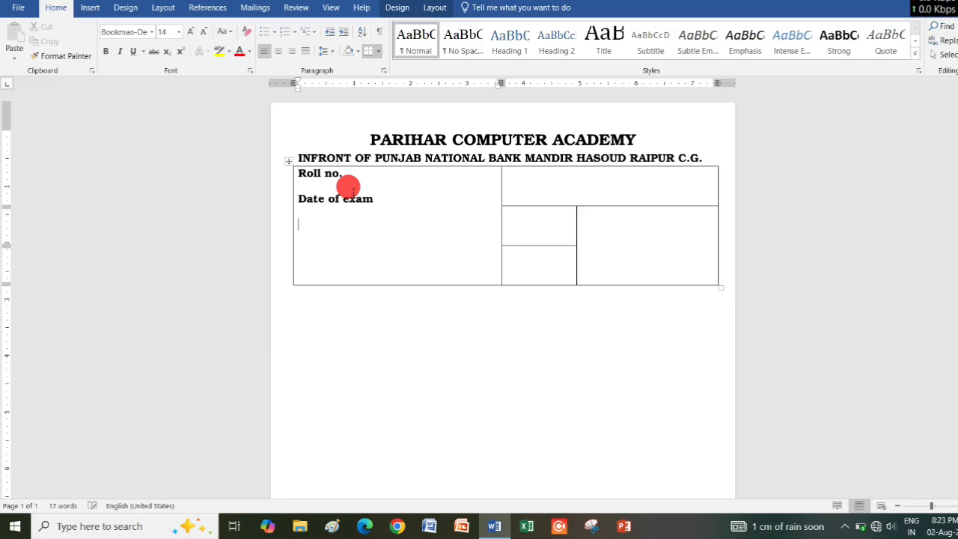
pyautogui.write('on booklet no.')
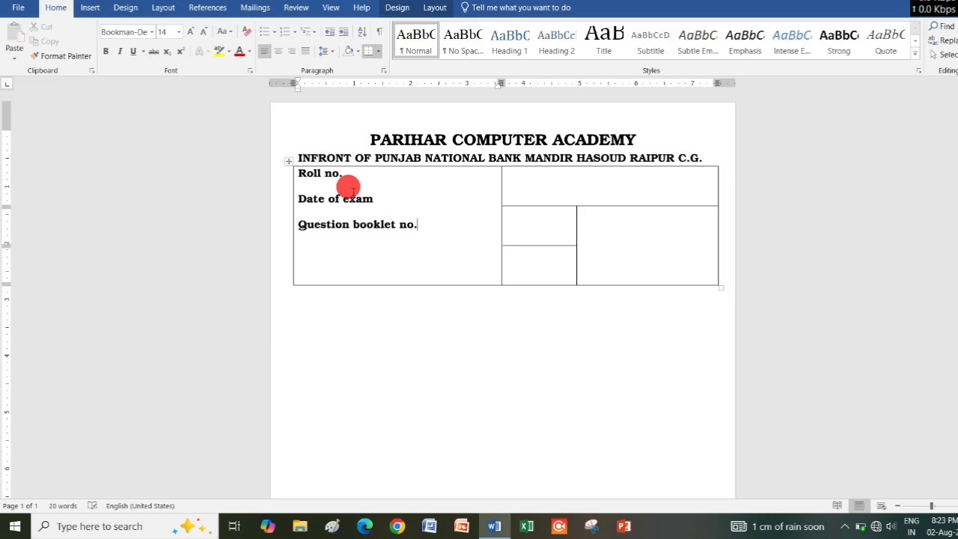
pyautogui.write('no')
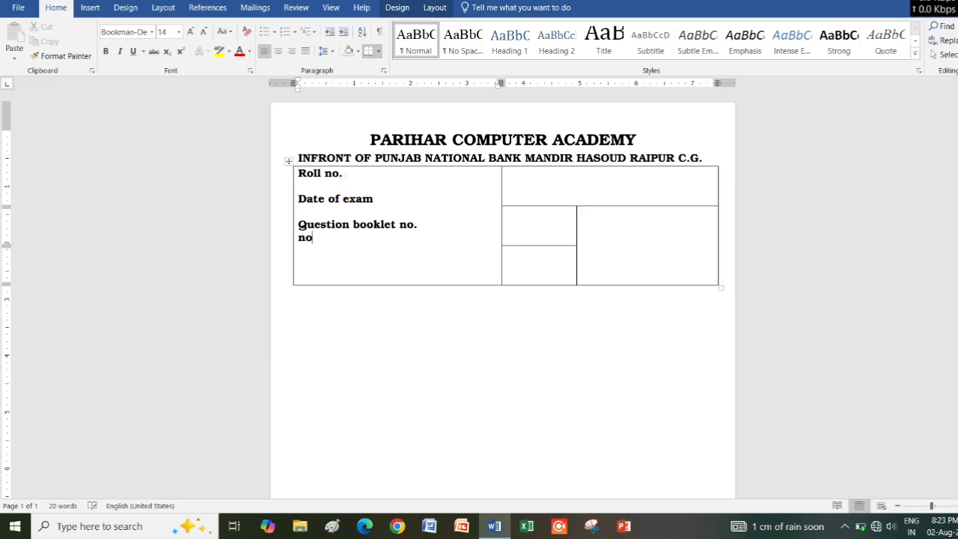
pyautogui.write('ter:')
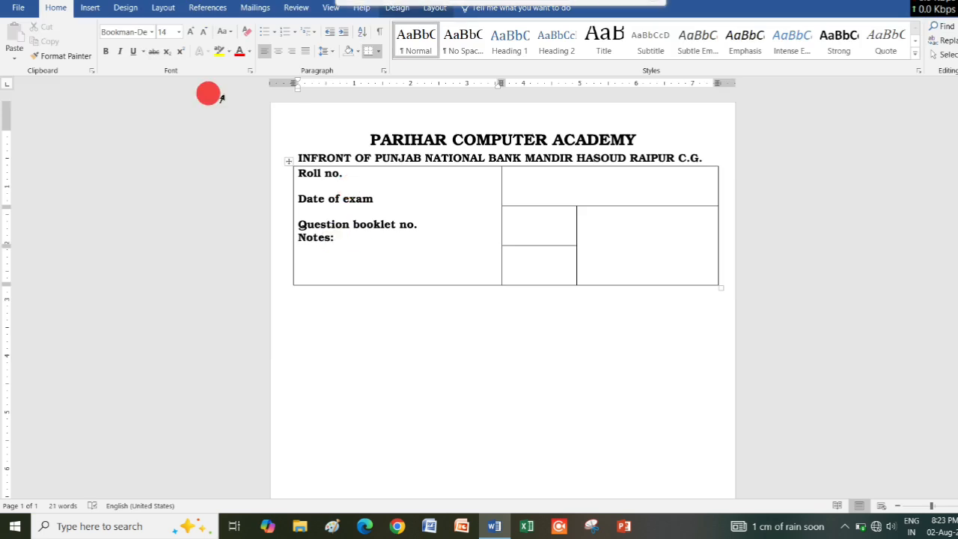
# Start a bulleted list below "Notes:" with the item "All questions are compulsory", leaving "Notes:" itself without a bullet.
pyautogui.click(262, 32)
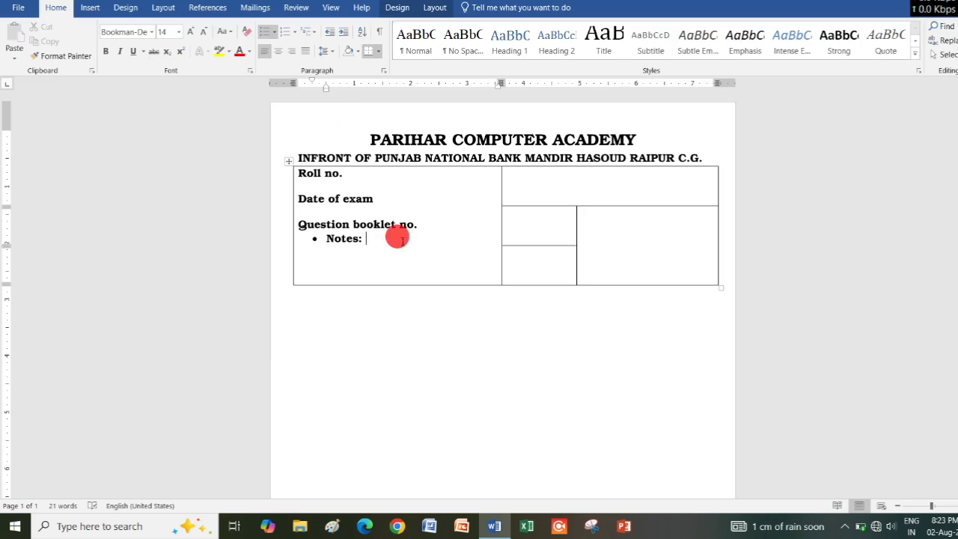
pyautogui.hotkey('ctrl', 'z')
pyautogui.press('Return')
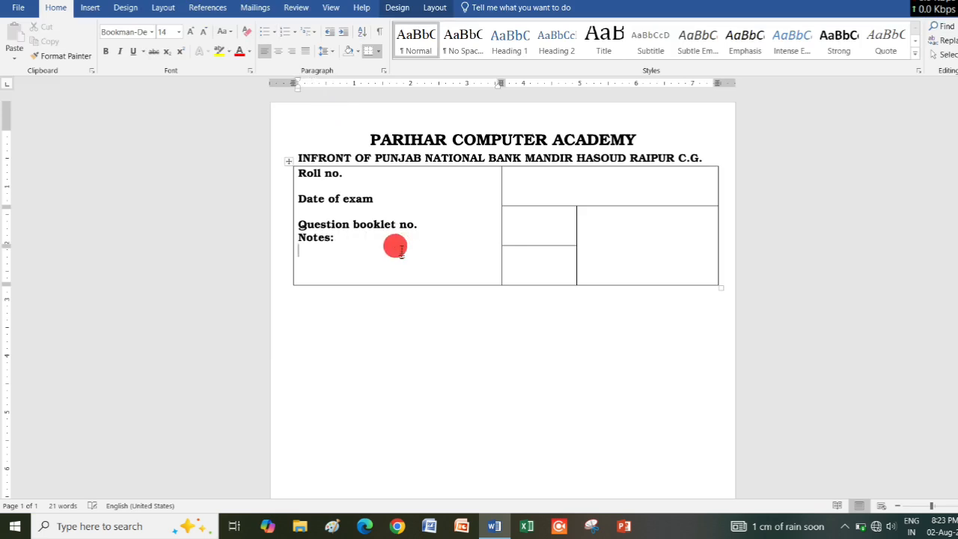
pyautogui.click(264, 32)
pyautogui.write('All questions are c')
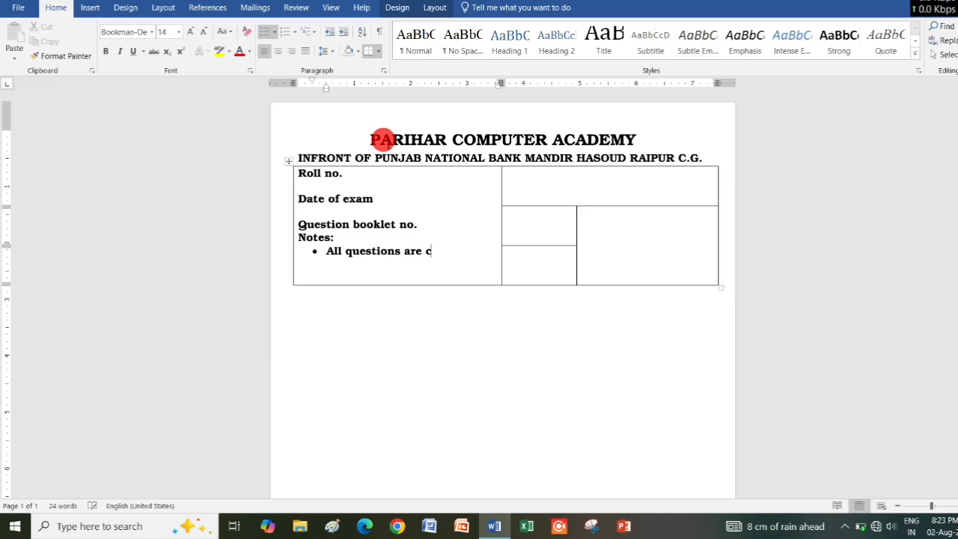
pyautogui.write('ompulsory')
pyautogui.press('Return')
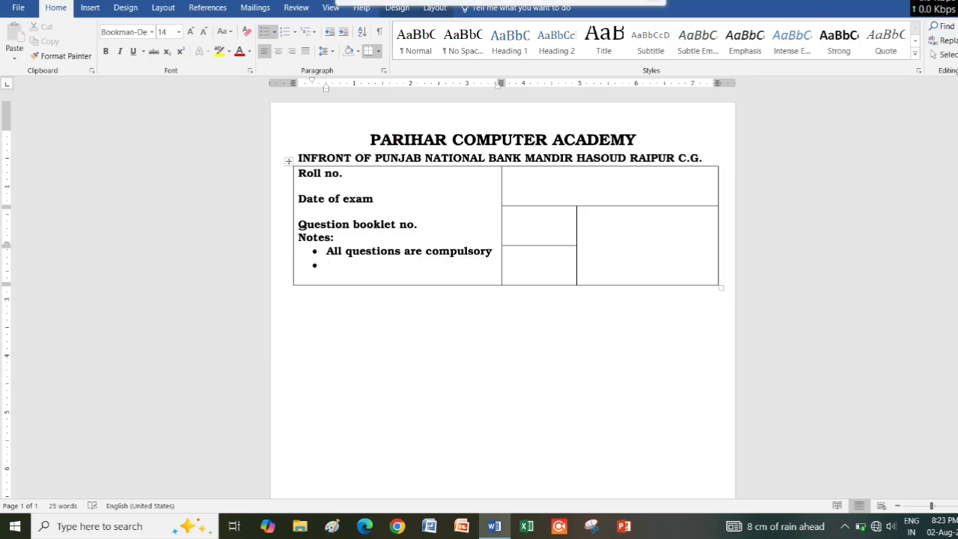
# Add the bulleted notes "All questions are objective type" and "Negative marking 1/4.".
pyautogui.write('All questions are objective type')
pyautogui.press('Return')
pyautogui.write('Negative marking 1/4.')
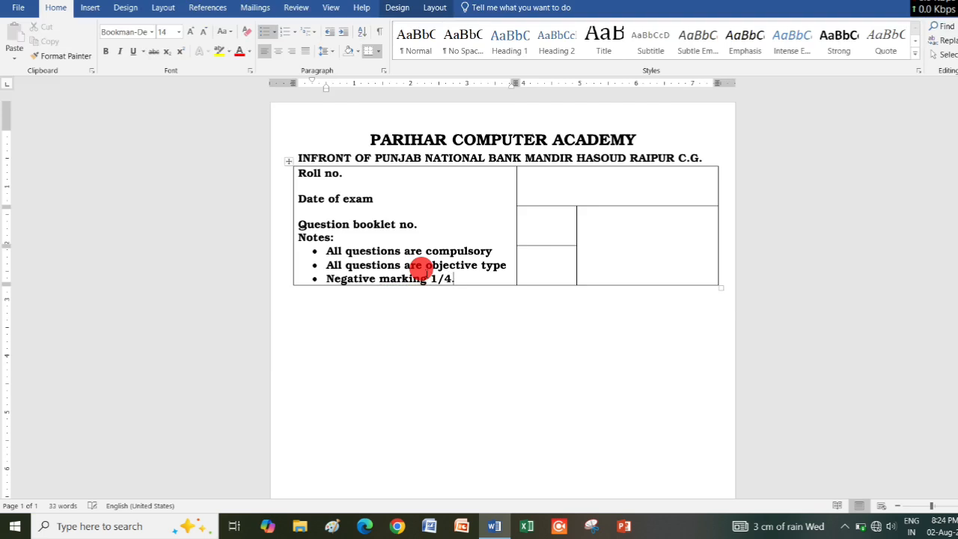
# Enter "Name" followed by a long underscore line in the wide cell at the table's upper right.
pyautogui.click(641, 180)
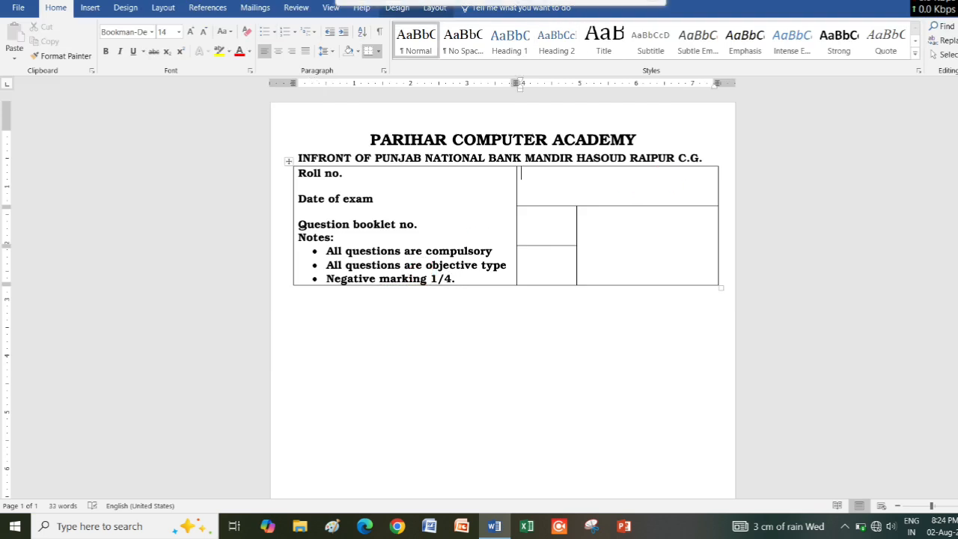
pyautogui.write('Name')
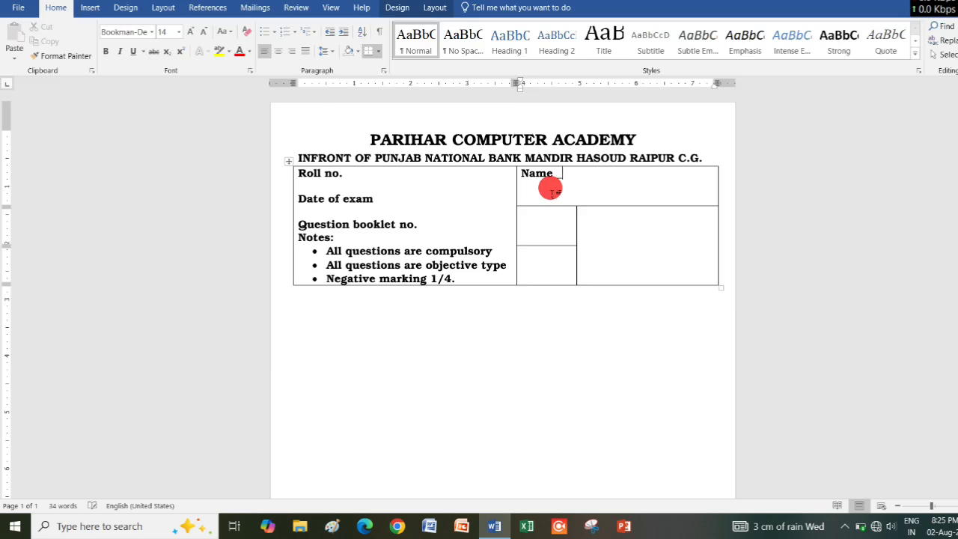
pyautogui.write('____________________')
# Copy the "Name" line with its underscore blank and repeat it on three more lines in the same cell.
pyautogui.hotkey('shift', 'End')
pyautogui.hotkey('ctrl', 'c')
pyautogui.press('End')
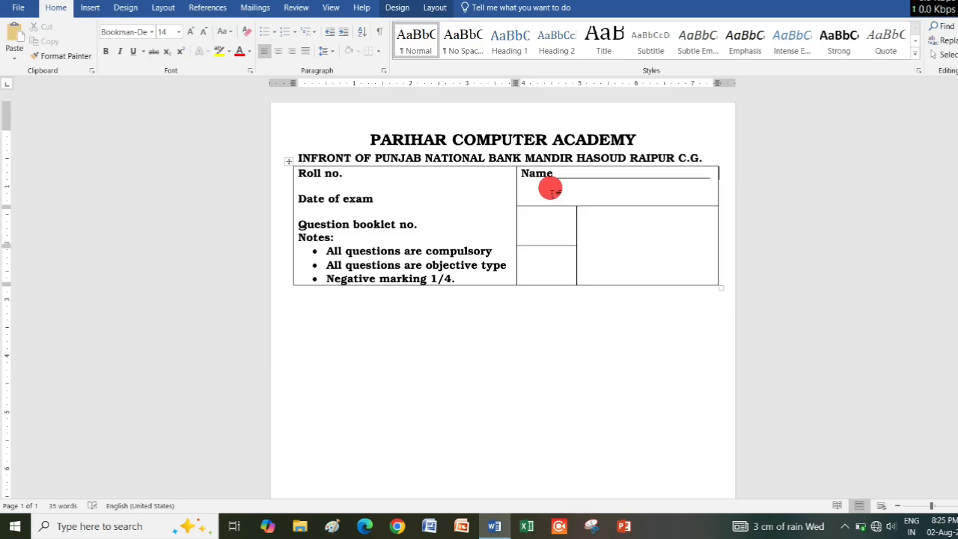
pyautogui.click(552, 193)
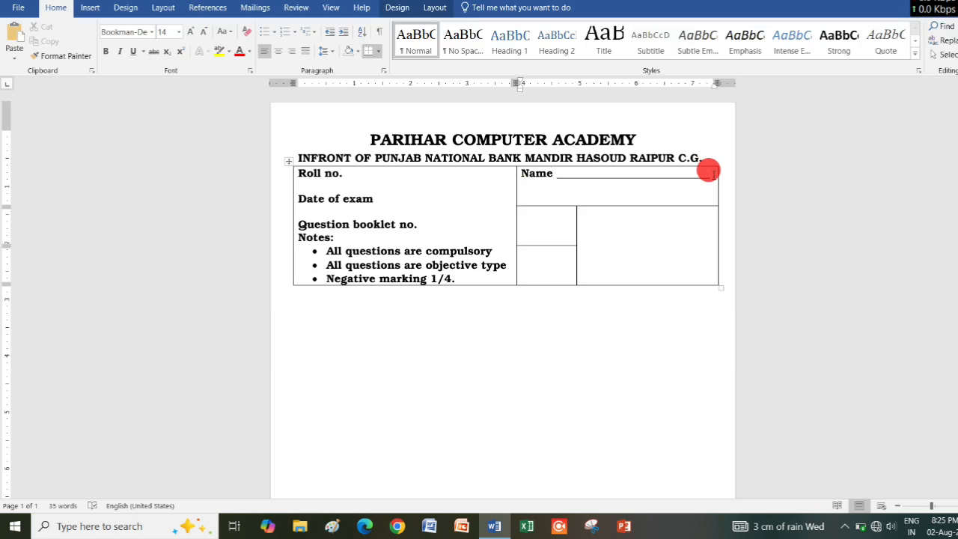
pyautogui.hotkey('ctrl', 'v')
pyautogui.hotkey('ctrl', 'z')
pyautogui.hotkey('ctrl', 'v')
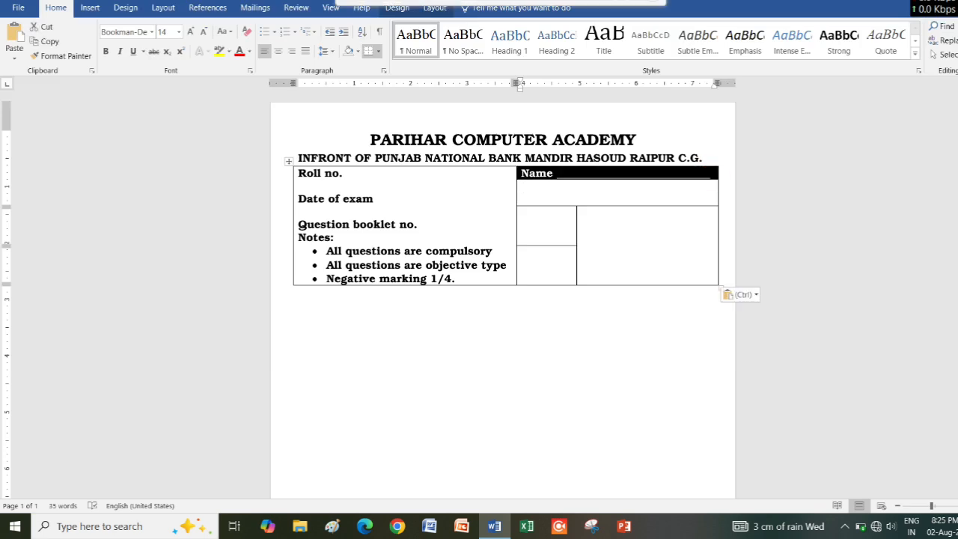
pyautogui.hotkey('ctrl', 'v')
pyautogui.hotkey('ctrl', 'z')
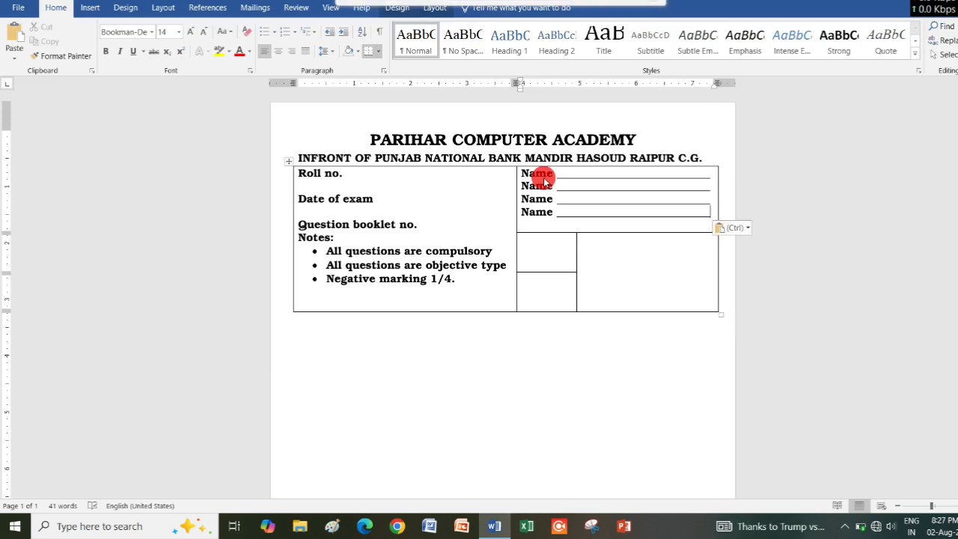
# Relabel the second and third repeated lines as "Batch" and "Mobile no", each keeping its underscore blank on the same line.
pyautogui.click(551, 186)
pyautogui.click(551, 187)
pyautogui.press('BackSpace')
pyautogui.press('BackSpace')
pyautogui.press('BackSpace')
pyautogui.press('BackSpace')
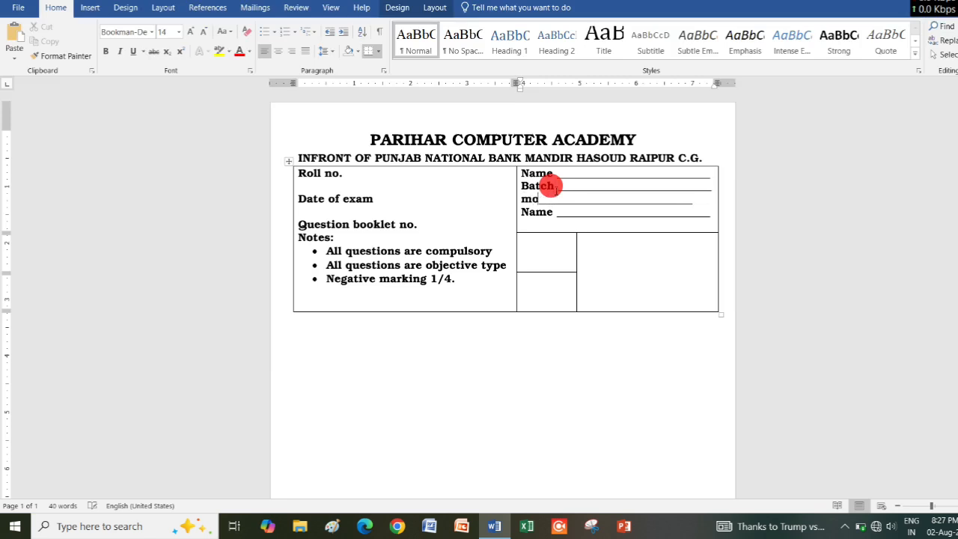
pyautogui.write('bile no')
pyautogui.press('Return')
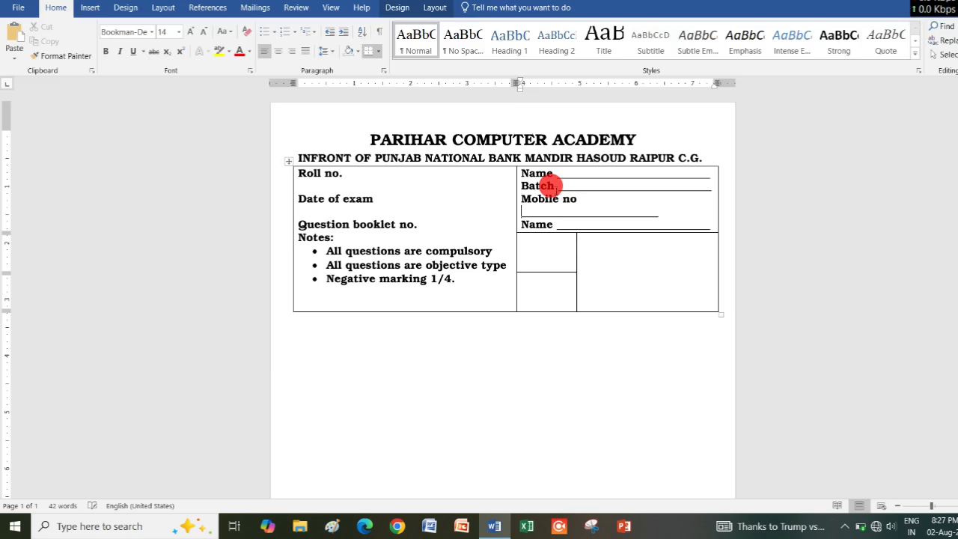
pyautogui.press('BackSpace')
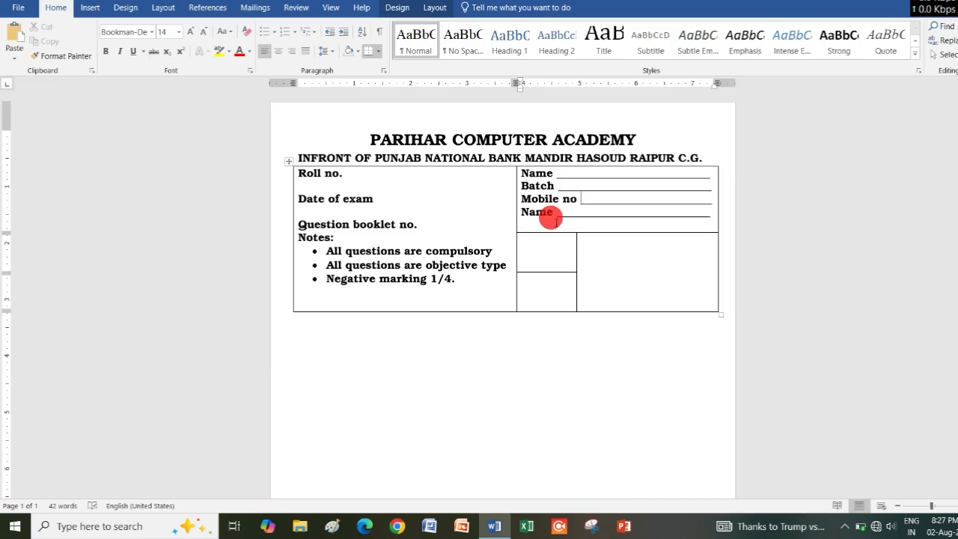
# Relabel the fourth line as "address" and extend its underscore blank across a second full line.
pyautogui.click(553, 214)
pyautogui.press('BackSpace')
pyautogui.press('BackSpace')
pyautogui.press('BackSpace')
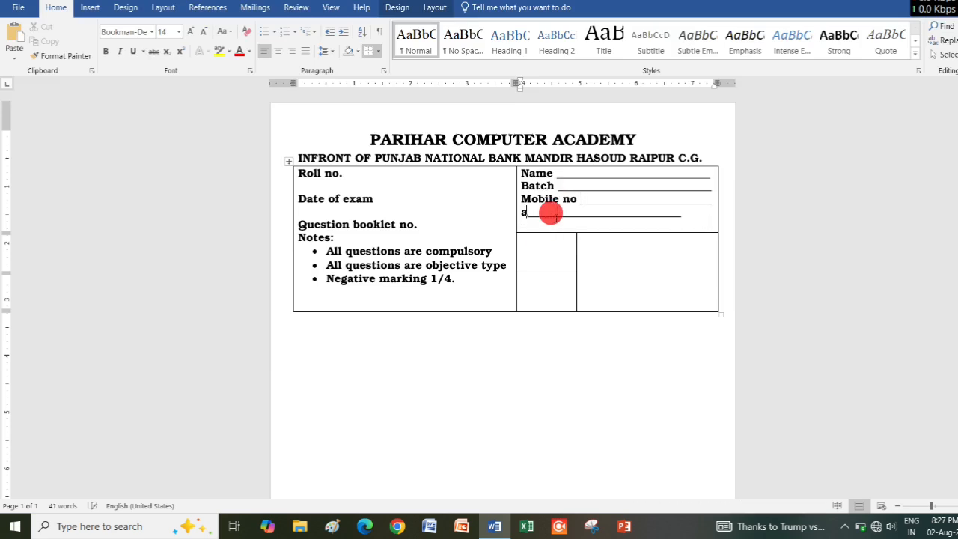
pyautogui.write('ress ')
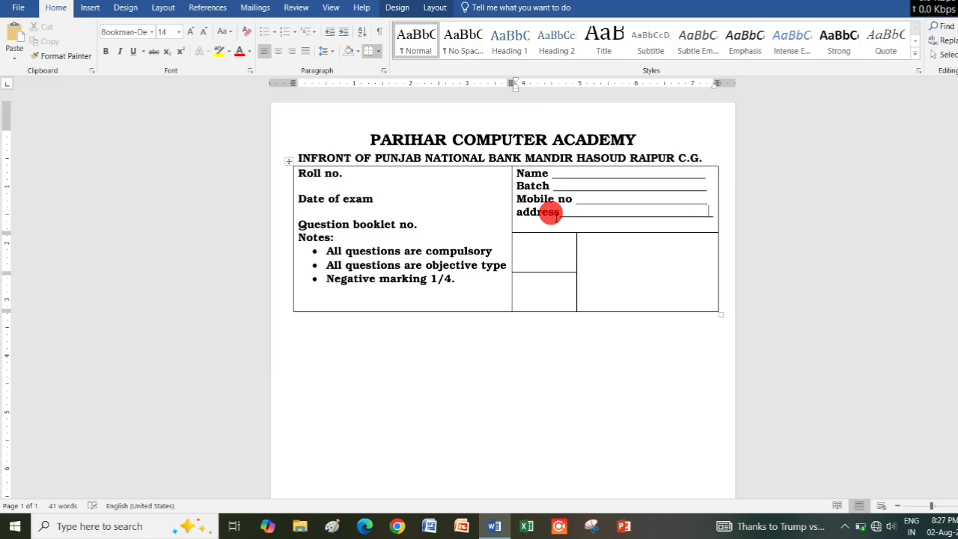
pyautogui.write('_____________________________________')
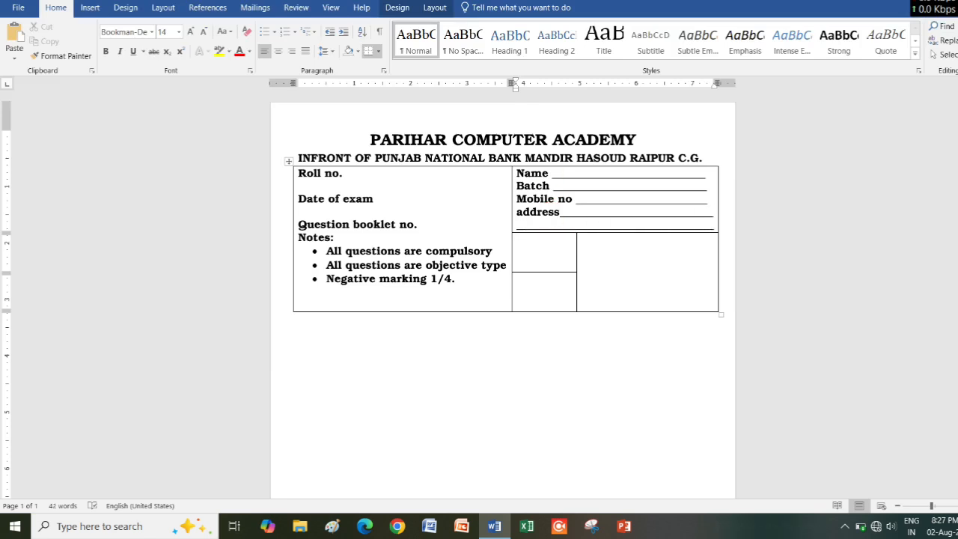
# Enter "Barcode paste here" in the small cell below the address lines and "Set" in the tall cell beside it.
pyautogui.click(549, 259)
pyautogui.write('Barcode p')
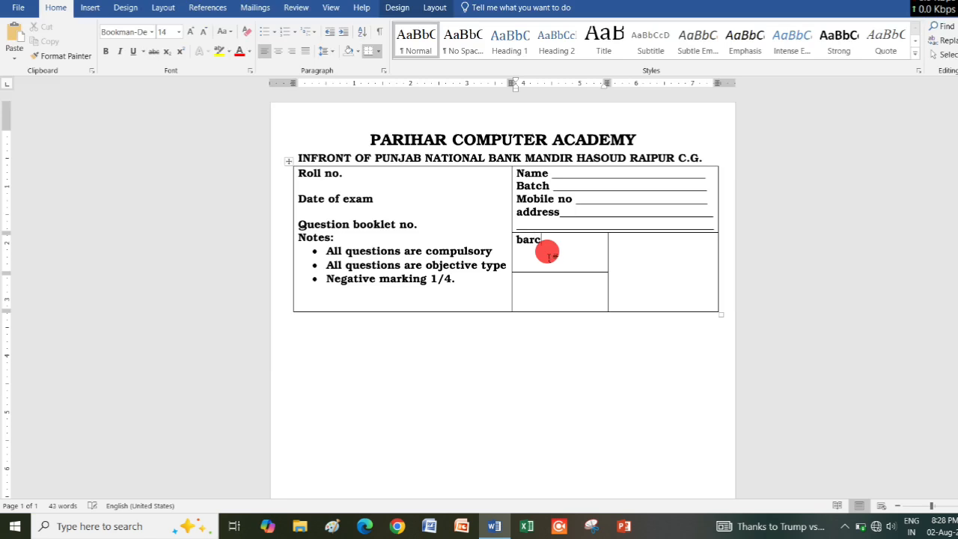
pyautogui.write('aste here')
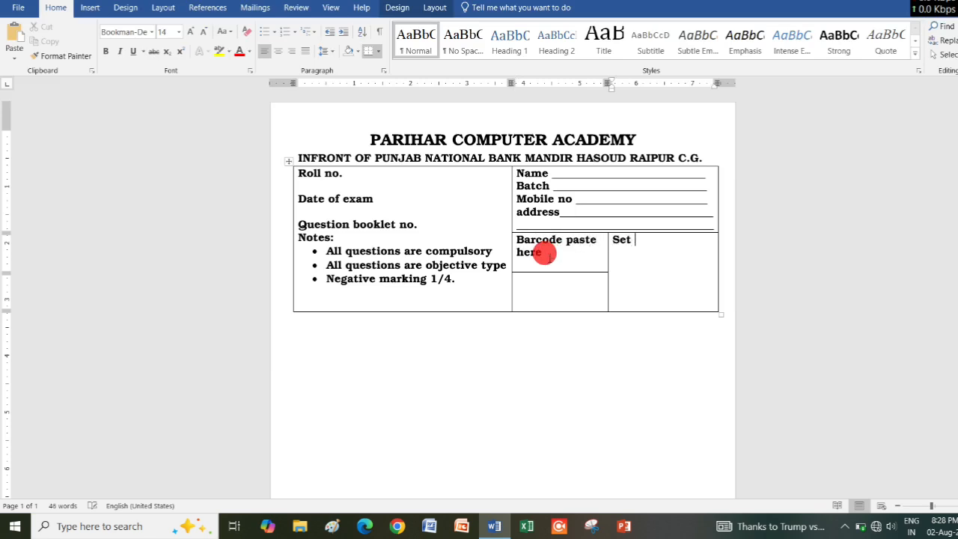
# Enter "Student right Thum impression" in the cell below the barcode cell and widen that column so "Thum impression" fits one line.
pyautogui.click(548, 280)
pyautogui.write('stu')
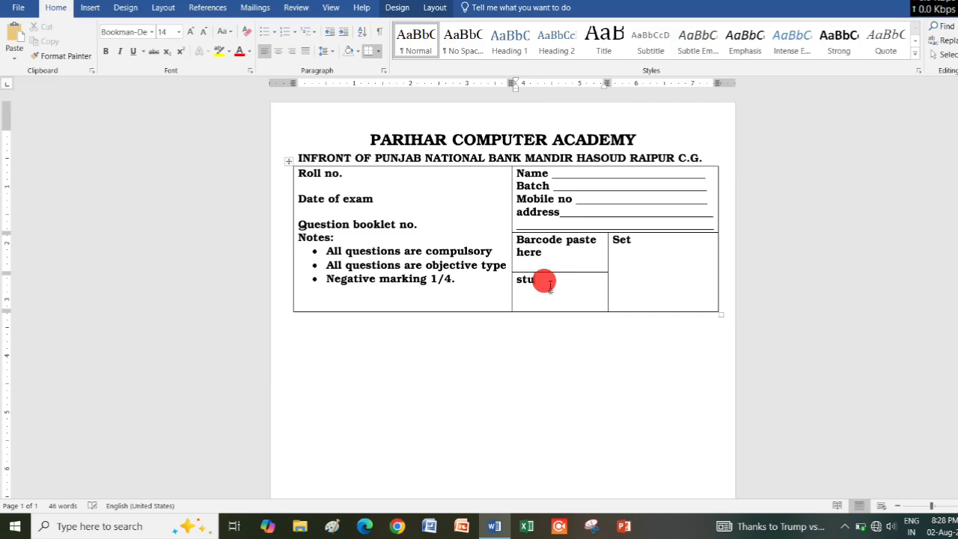
pyautogui.write('dent ti')
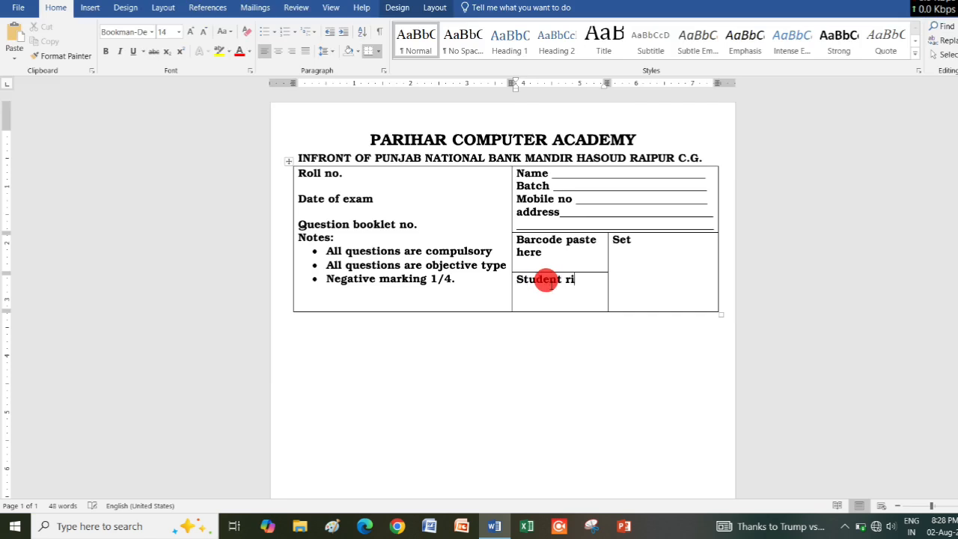
pyautogui.write('ght thum i')
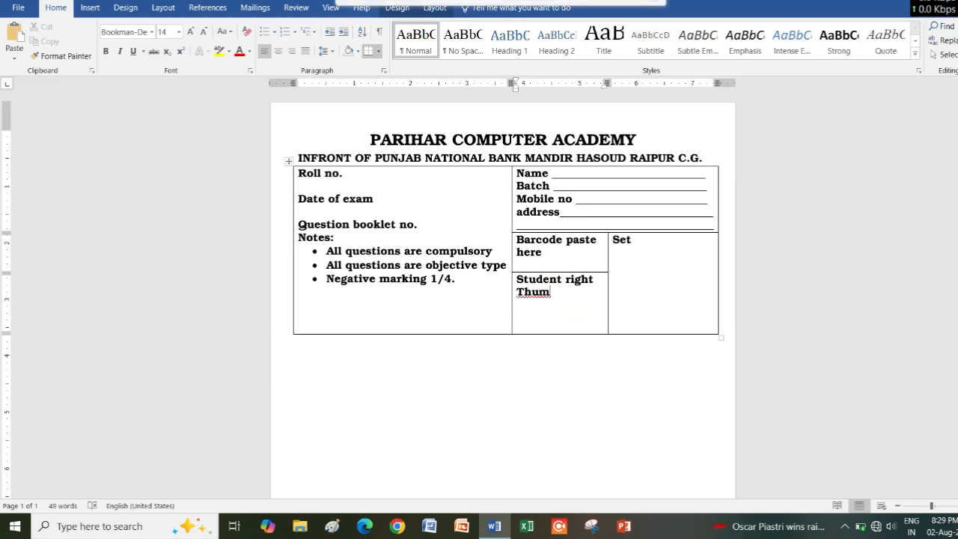
pyautogui.write('impres')
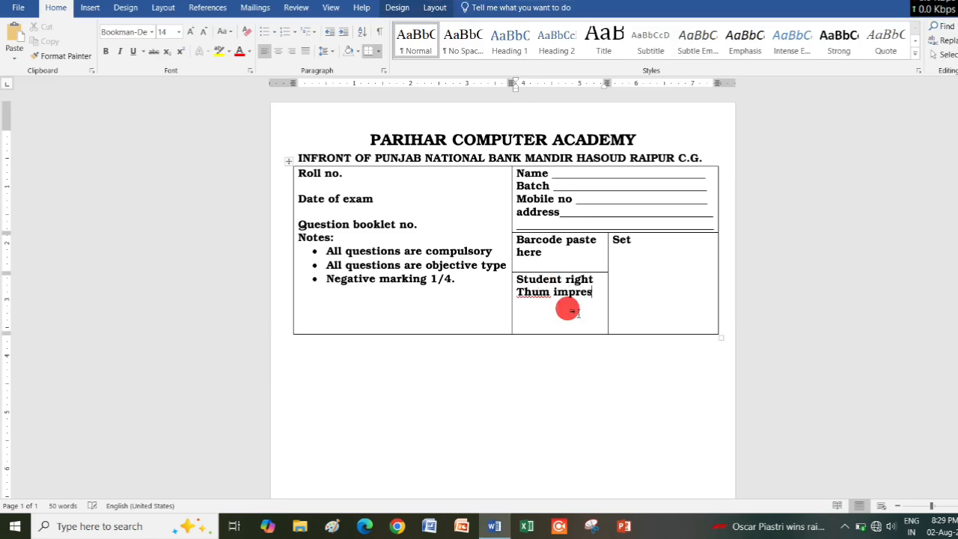
pyautogui.write('sion')
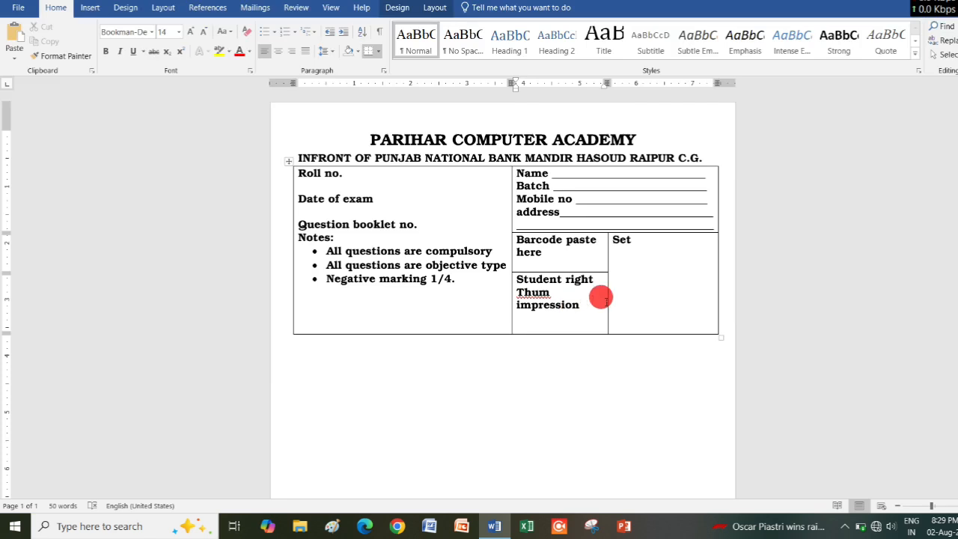
pyautogui.moveTo(606, 298); pyautogui.dragTo(621, 300)
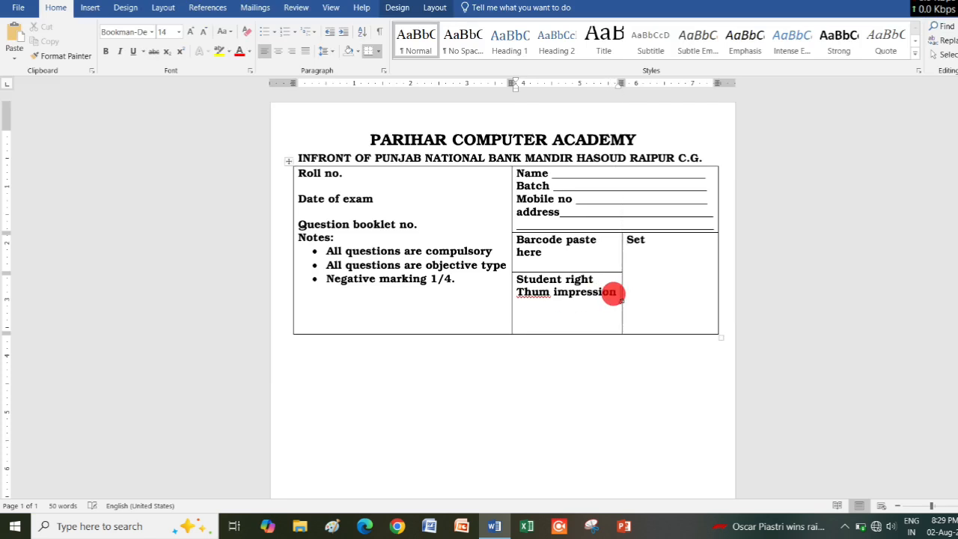
# Draw a rectangle about 0.64 by 0.26 inches beside "Set" and list A, B, C and D on separate lines below it.
pyautogui.click(647, 234)
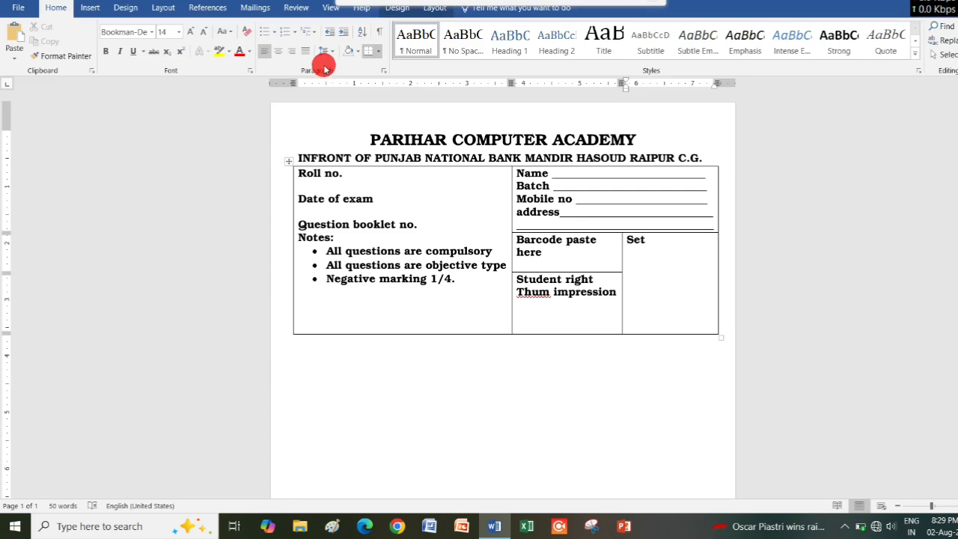
pyautogui.click(88, 7)
pyautogui.click(188, 53)
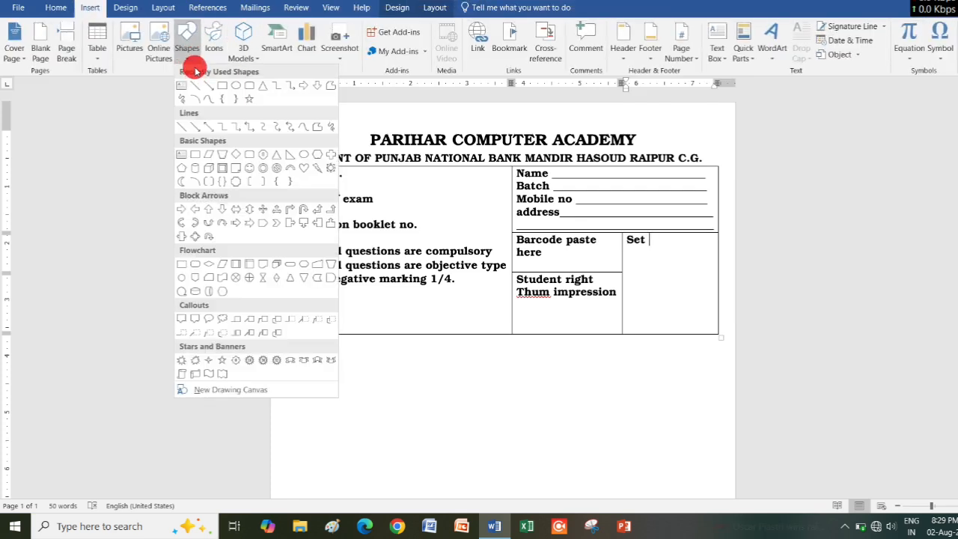
pyautogui.click(217, 86)
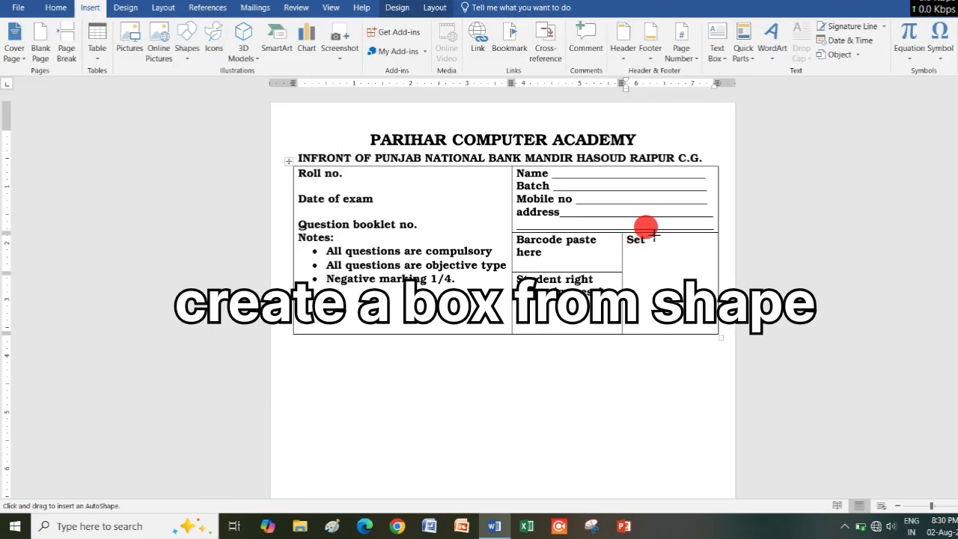
pyautogui.moveTo(653, 236); pyautogui.dragTo(689, 248)
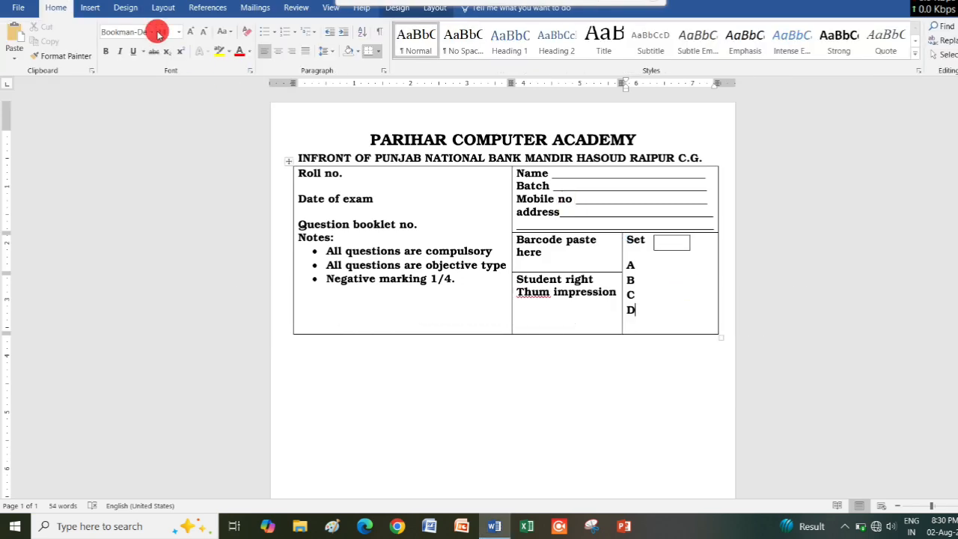
# Draw a circle about 0.22 inches across beside the letter A and set its outline weight to 1½ pt.
pyautogui.click(90, 8)
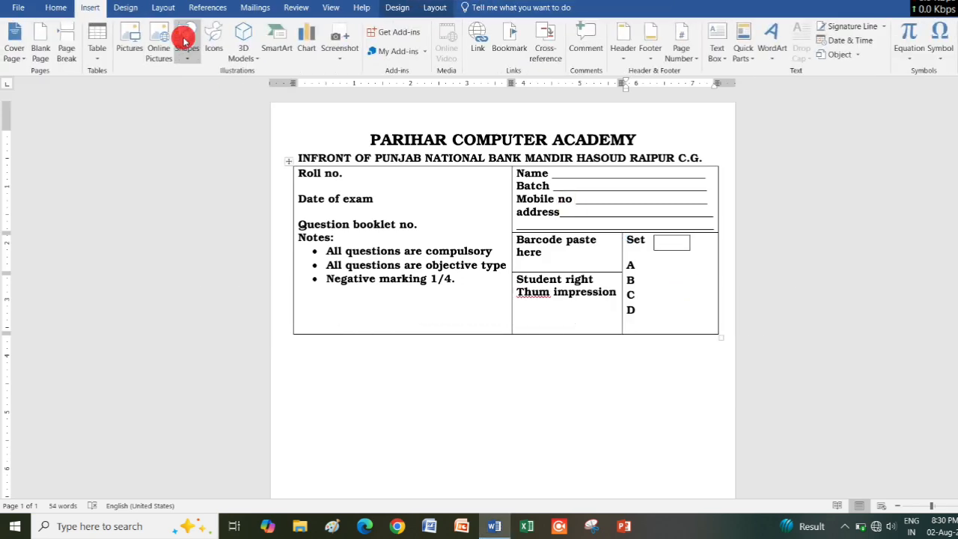
pyautogui.click(186, 45)
pyautogui.click(236, 85)
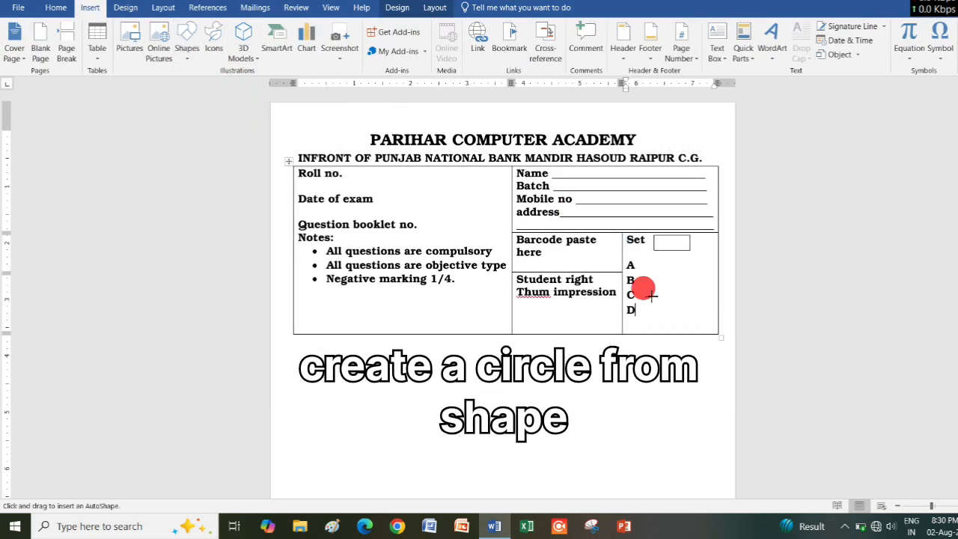
pyautogui.moveTo(659, 264); pyautogui.dragTo(671, 277)
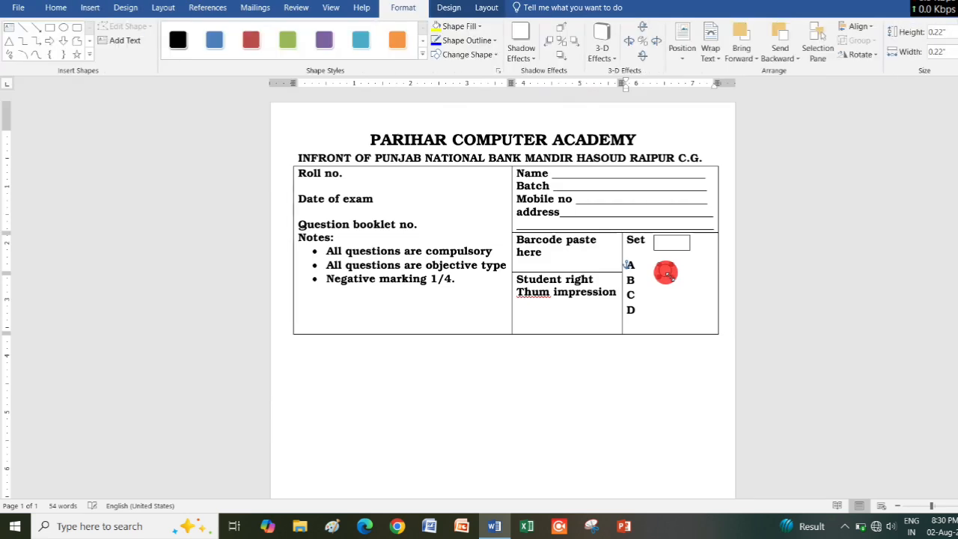
pyautogui.click(467, 40)
pyautogui.moveTo(502, 185)
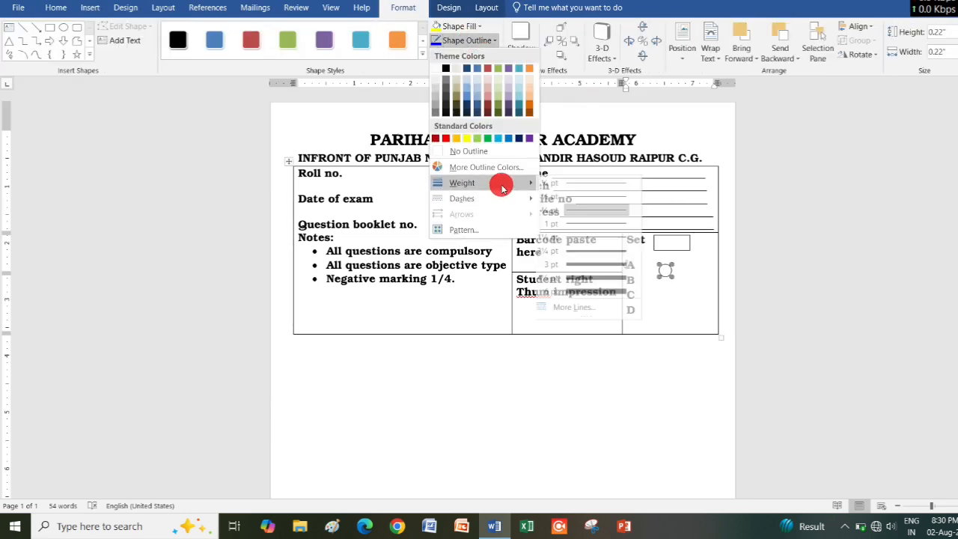
pyautogui.click(575, 237)
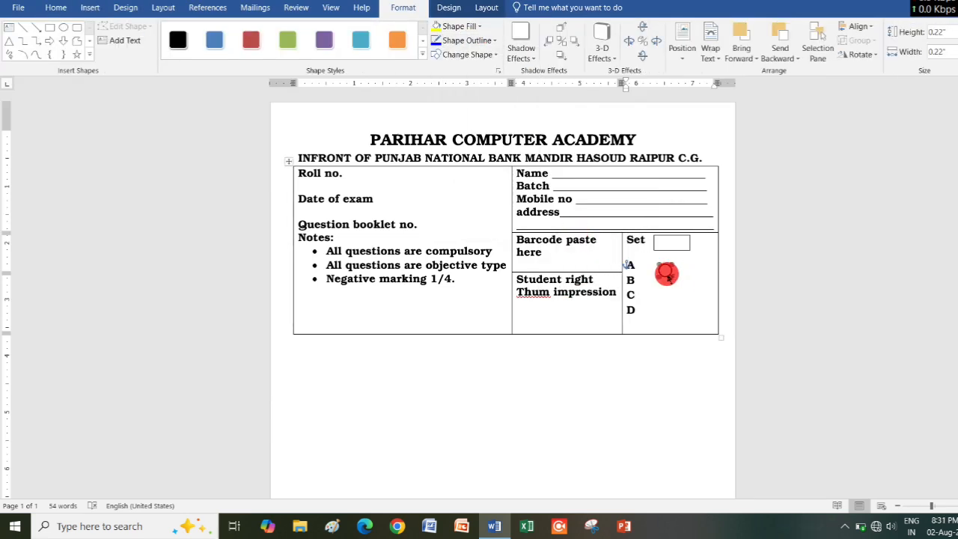
# Duplicate the circle for options B, C and D and align the four circles beside their letters.
pyautogui.moveTo(667, 271); pyautogui.dragTo(663, 324)
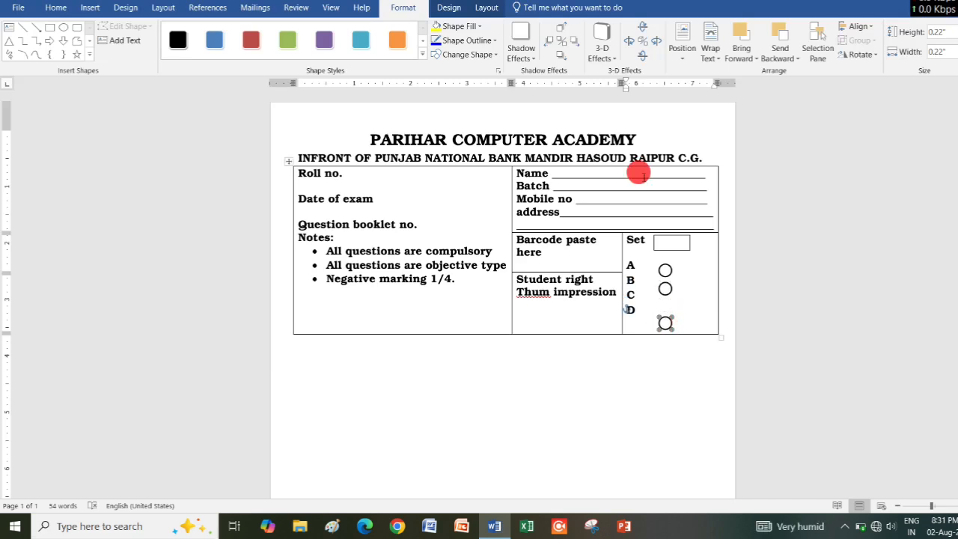
pyautogui.moveTo(665, 273); pyautogui.dragTo(663, 265)
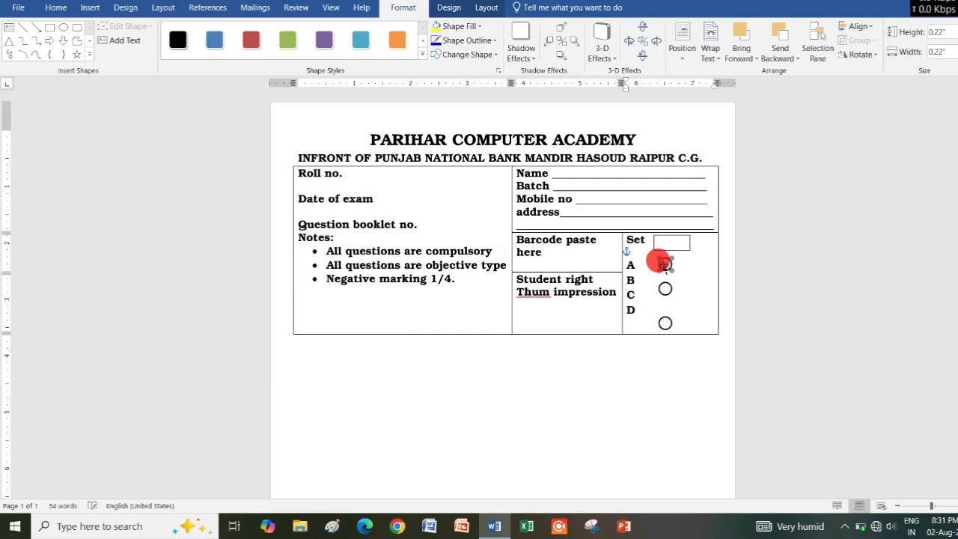
pyautogui.click(456, 279)
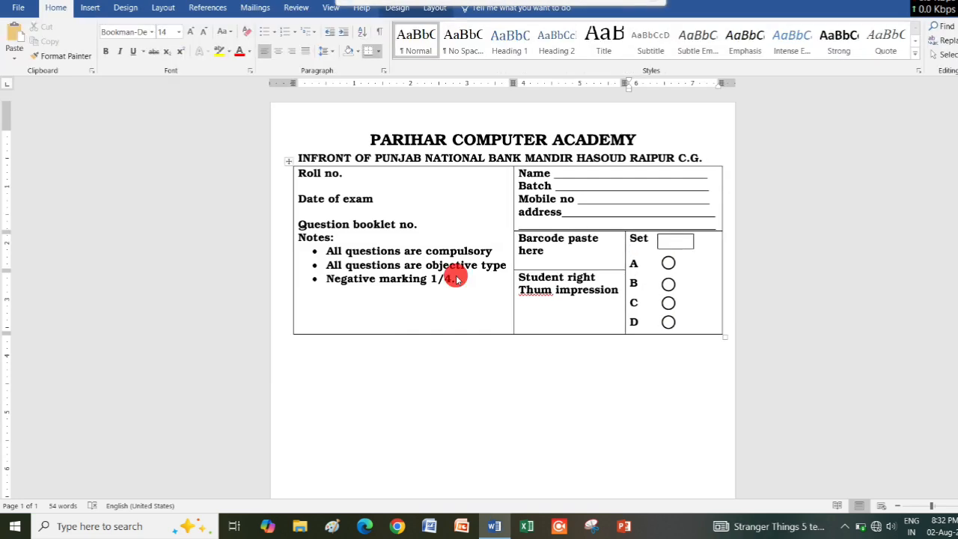
pyautogui.click(738, 235)
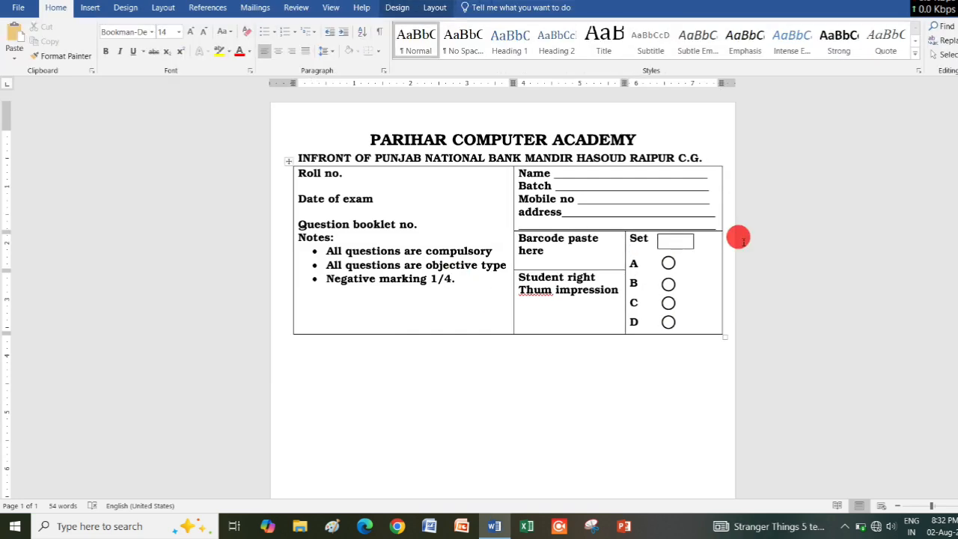
# Draw a small rectangle as a digit box beside "Roll no." in the exam table.
pyautogui.click(91, 8)
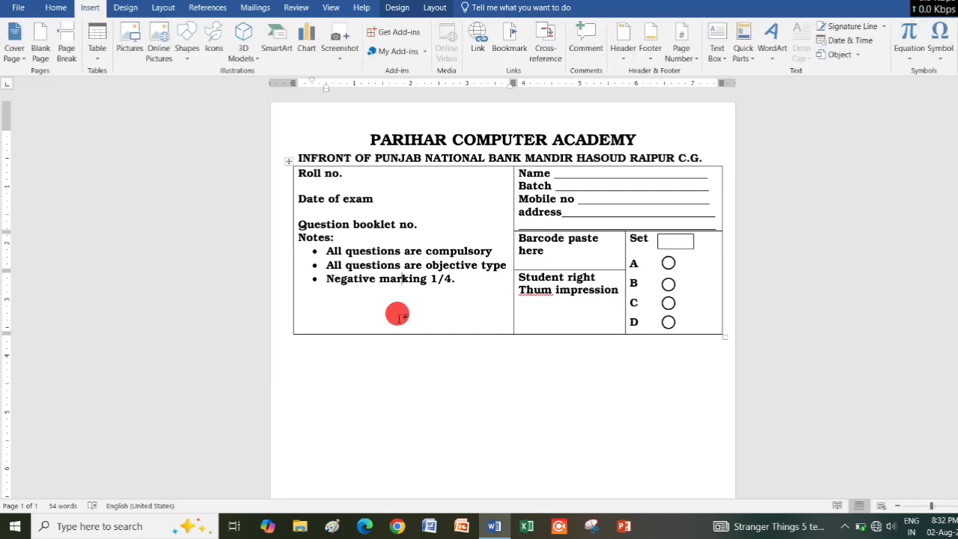
pyautogui.click(186, 52)
pyautogui.click(200, 85)
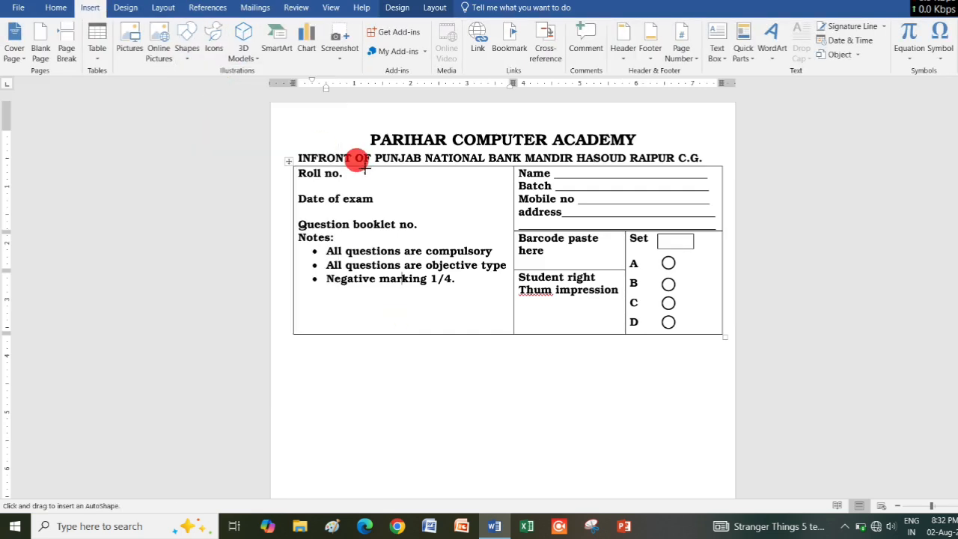
pyautogui.moveTo(377, 178); pyautogui.dragTo(380, 181)
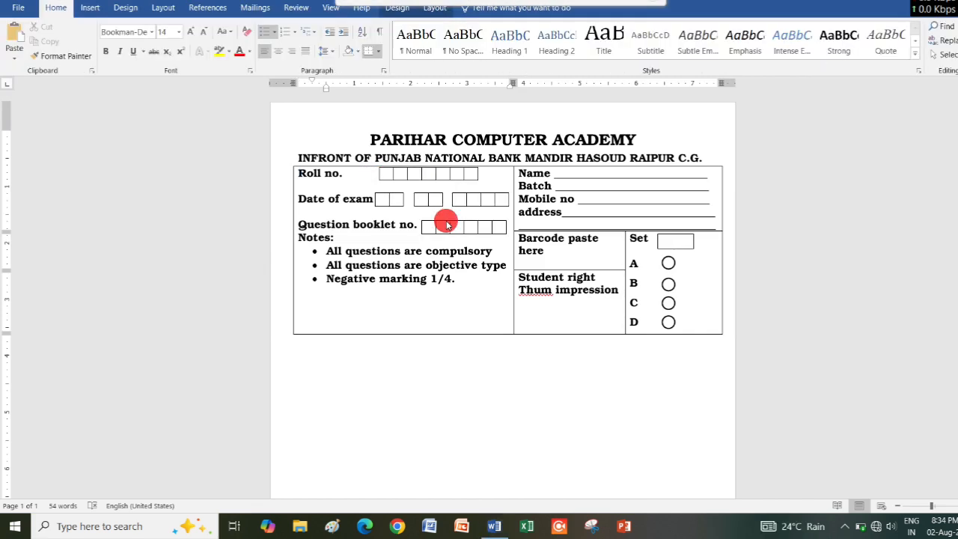
# Allow spacing between the cells of the exam table.
pyautogui.click(436, 9)
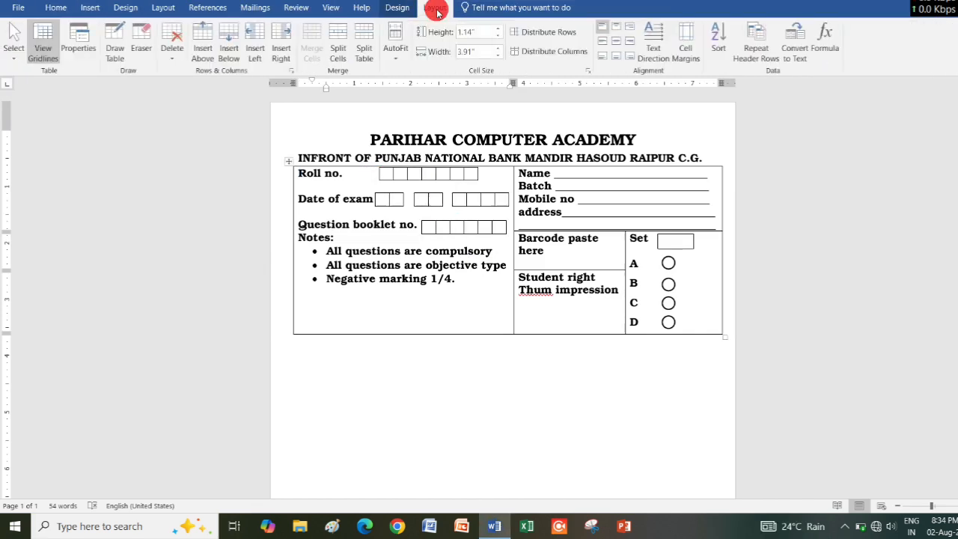
pyautogui.click(682, 54)
pyautogui.click(485, 250)
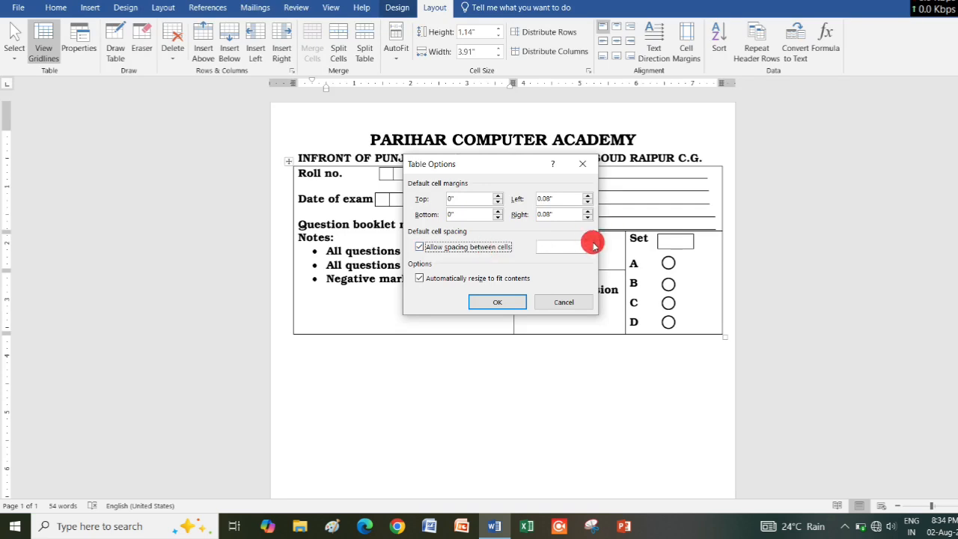
pyautogui.click(587, 243)
pyautogui.click(497, 302)
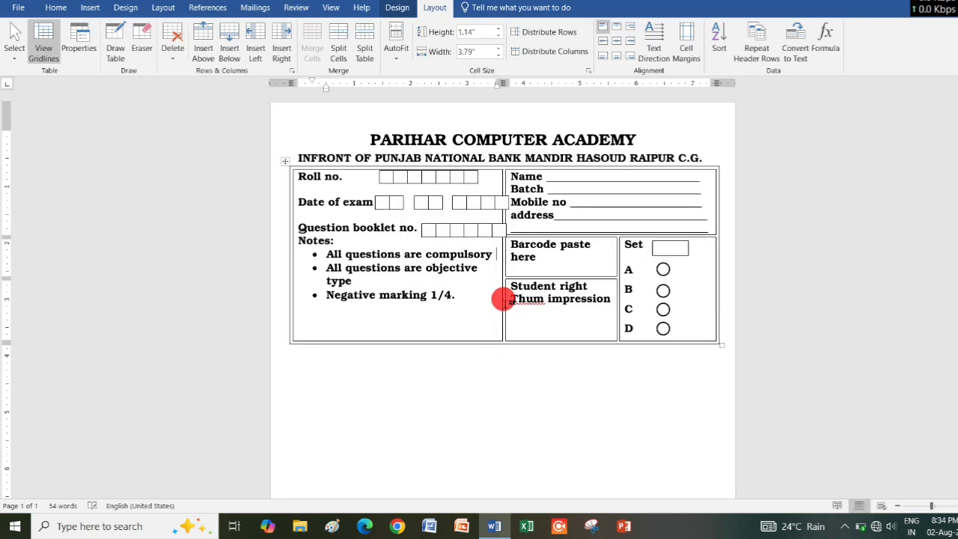
# Widen the table's left column to fit "All questions are objective type" on one line and shorten the table to just below option D.
pyautogui.moveTo(500, 254); pyautogui.dragTo(517, 255)
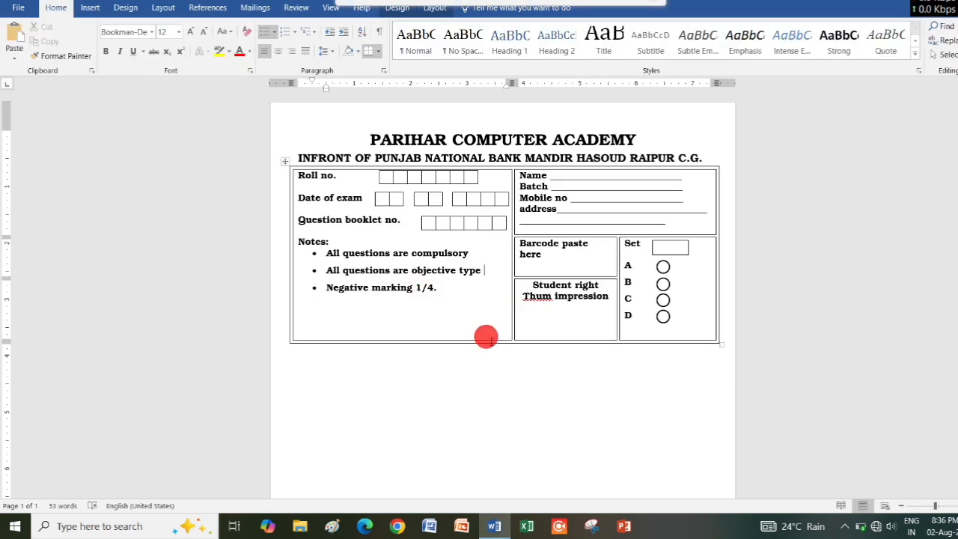
pyautogui.click(695, 332)
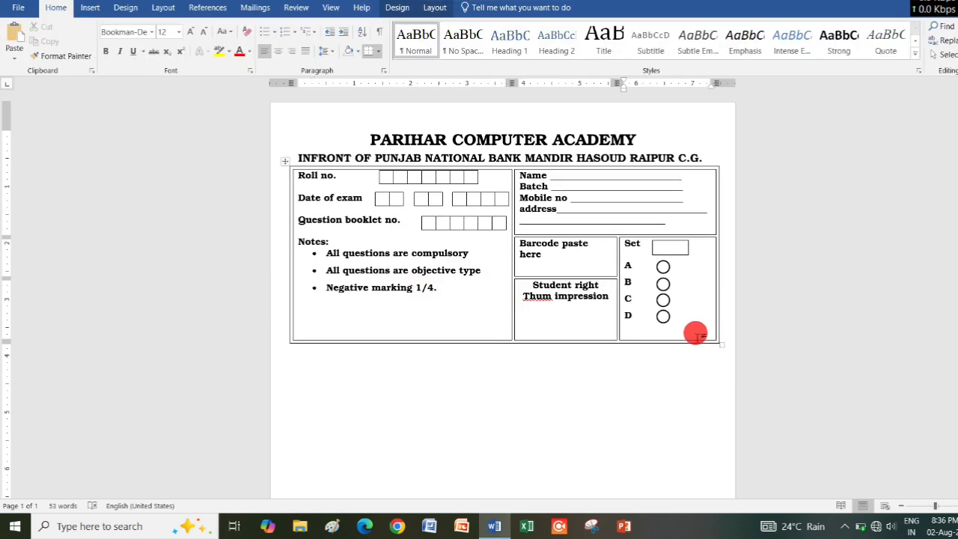
pyautogui.moveTo(715, 338); pyautogui.dragTo(710, 309)
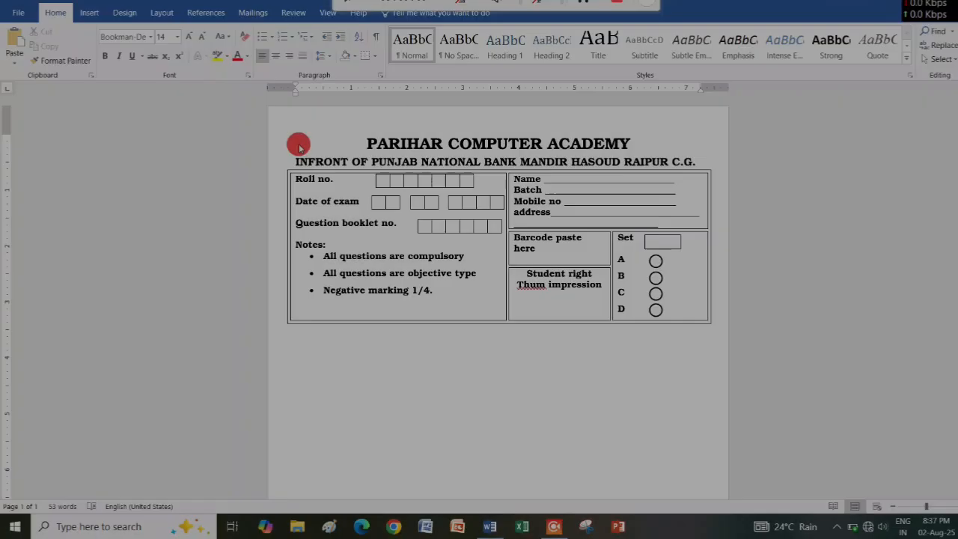
# Draw a text box about 5.78 inches high and 2.43 inches wide below the table, along the left margin.
pyautogui.click(321, 357)
pyautogui.click(124, 12)
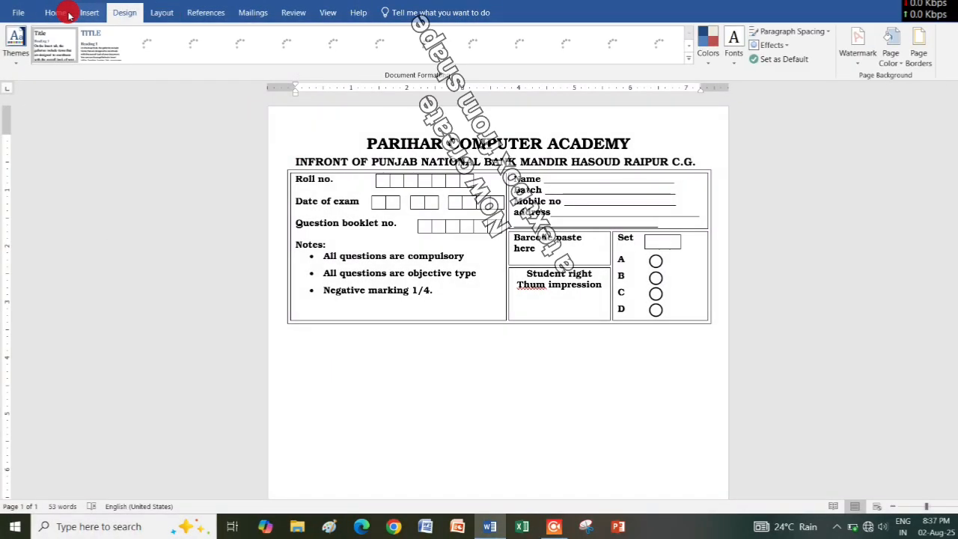
pyautogui.click(87, 12)
pyautogui.click(185, 47)
pyautogui.click(187, 80)
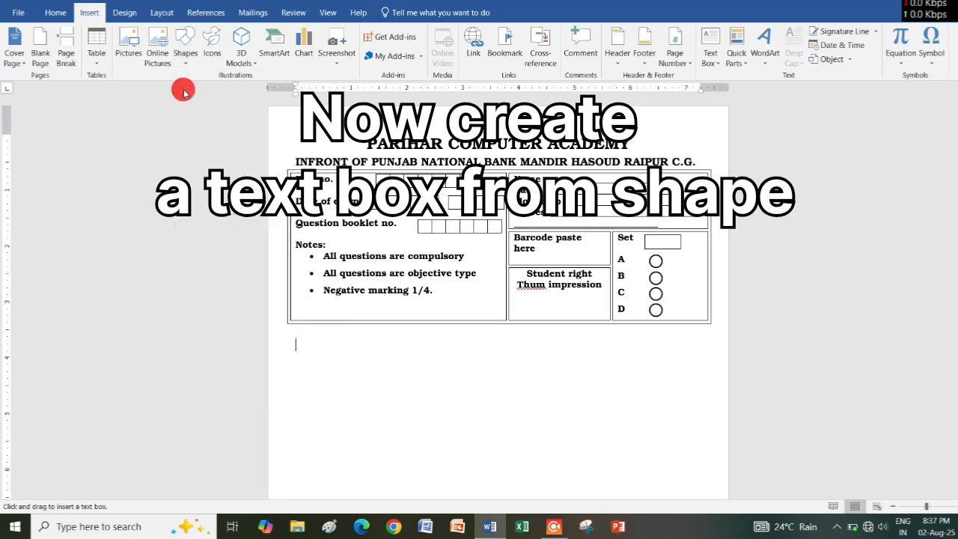
pyautogui.scroll(-1, 349, 356)
pyautogui.scroll(-2, 357, 362)
pyautogui.moveTo(293, 168); pyautogui.dragTo(425, 464)
pyautogui.scroll(-2, 426, 466)
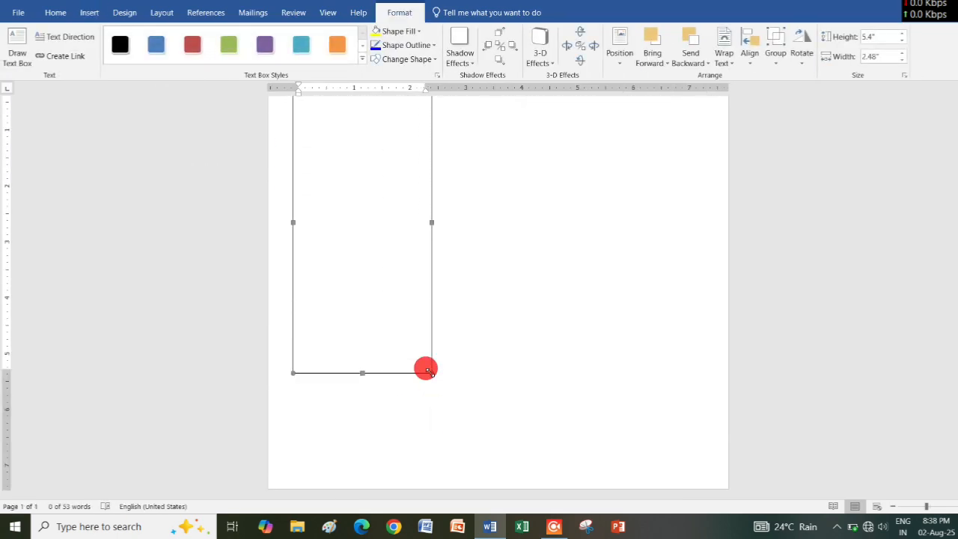
pyautogui.moveTo(426, 369); pyautogui.dragTo(423, 391)
pyautogui.scroll(5, 335, 220)
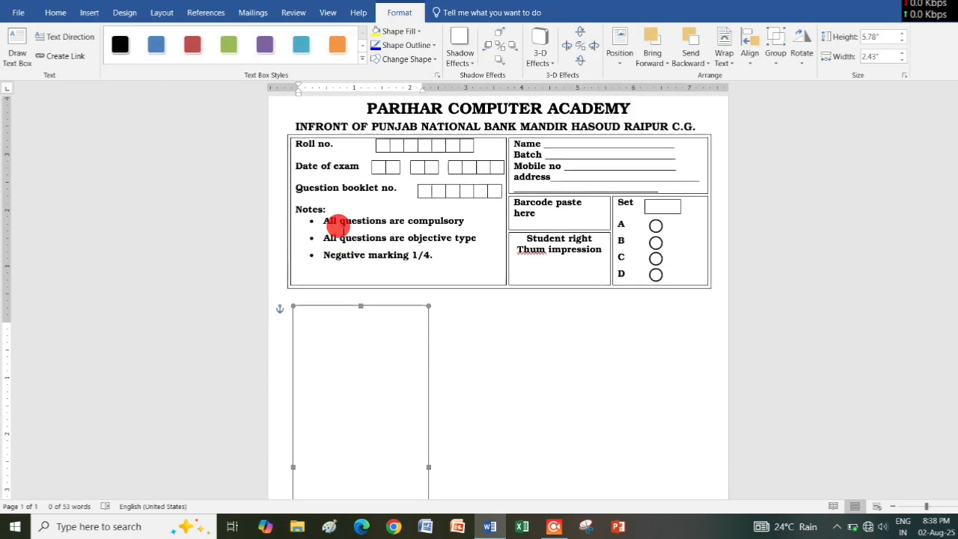
# Start a numbered list in the text box using the 1. 2. 3. style.
pyautogui.click(52, 15)
pyautogui.click(342, 58)
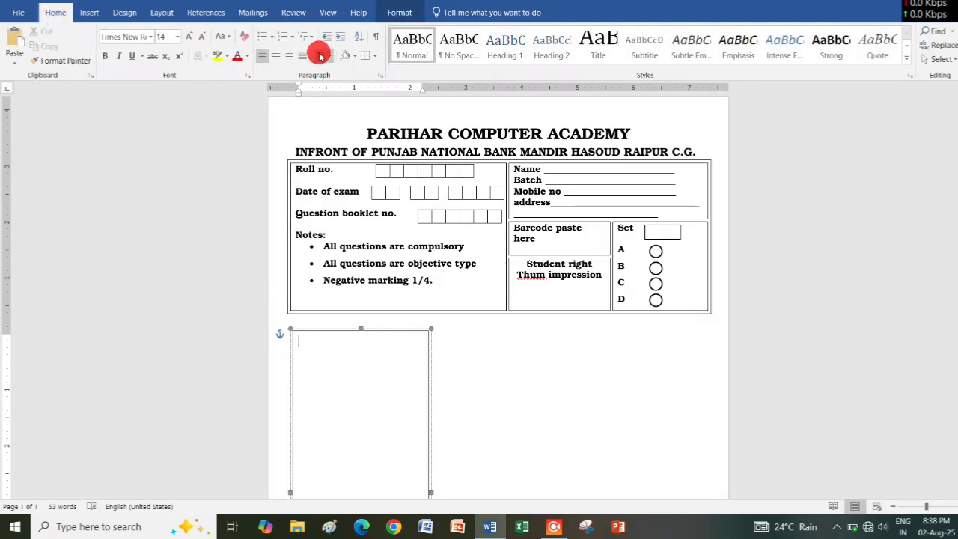
pyautogui.click(291, 38)
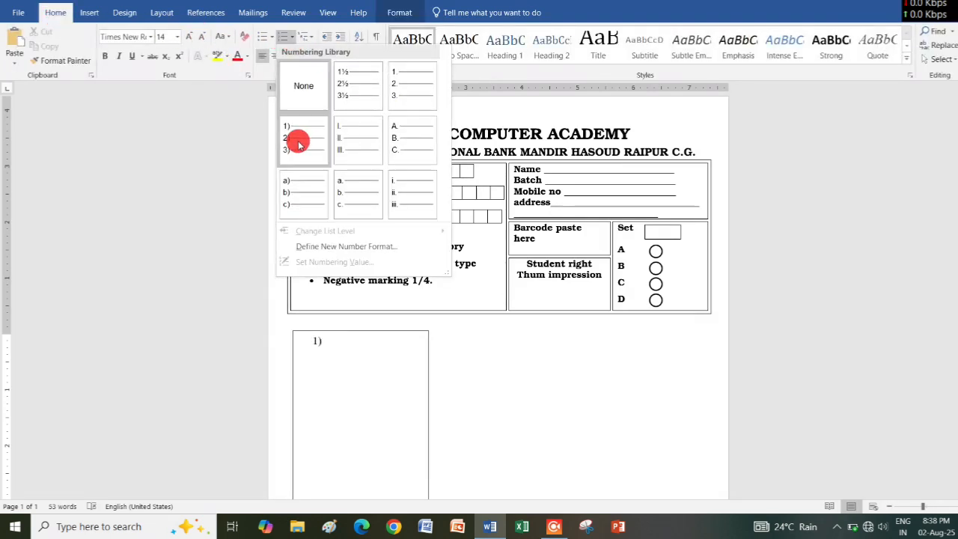
pyautogui.click(393, 95)
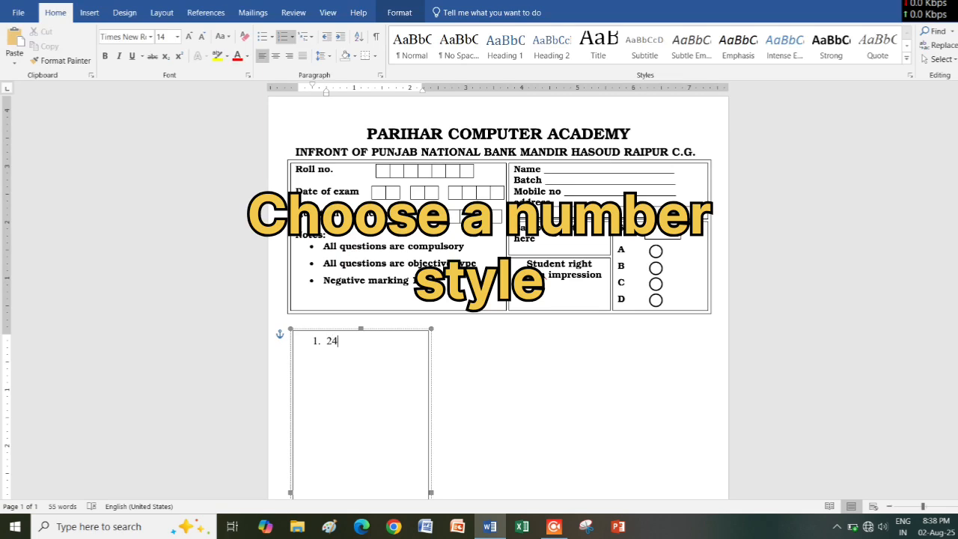
# Enter the circled letters ⓐ ⓑ ⓒ ⓓ as item 1 by converting the Unicode codes 24D0, 24D1, 24D2 and 24D3.
pyautogui.write('D')
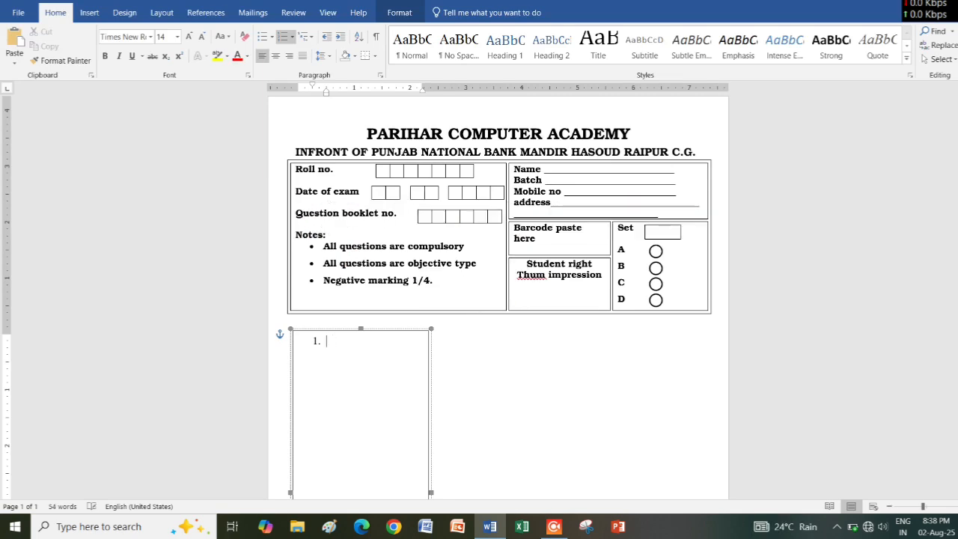
pyautogui.click(332, 346)
pyautogui.write('24D')
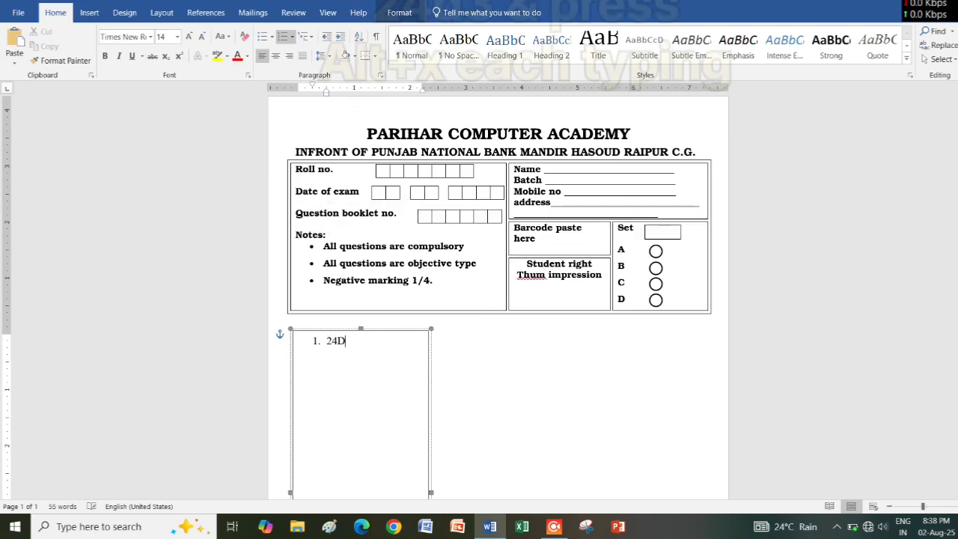
pyautogui.write('0')
pyautogui.click(330, 346)
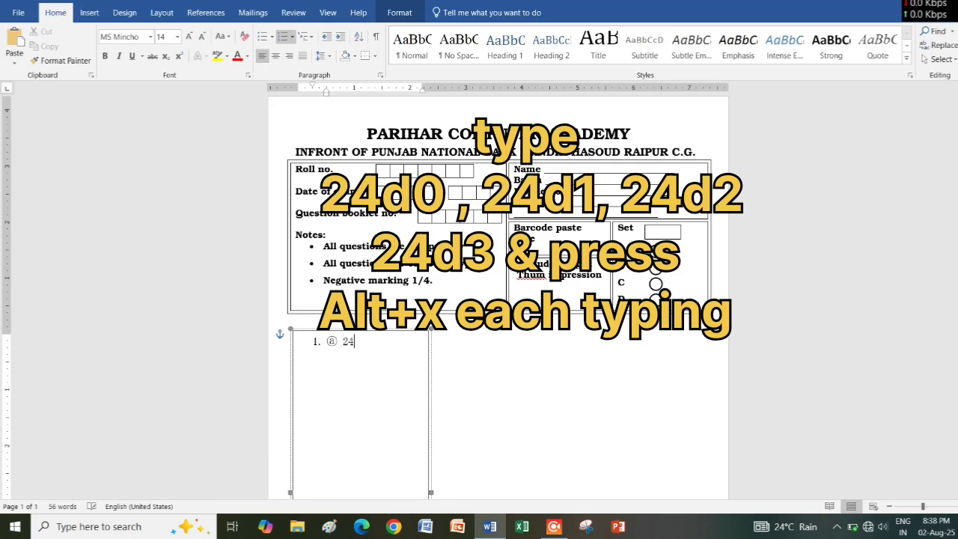
pyautogui.hotkey('alt', 'x')
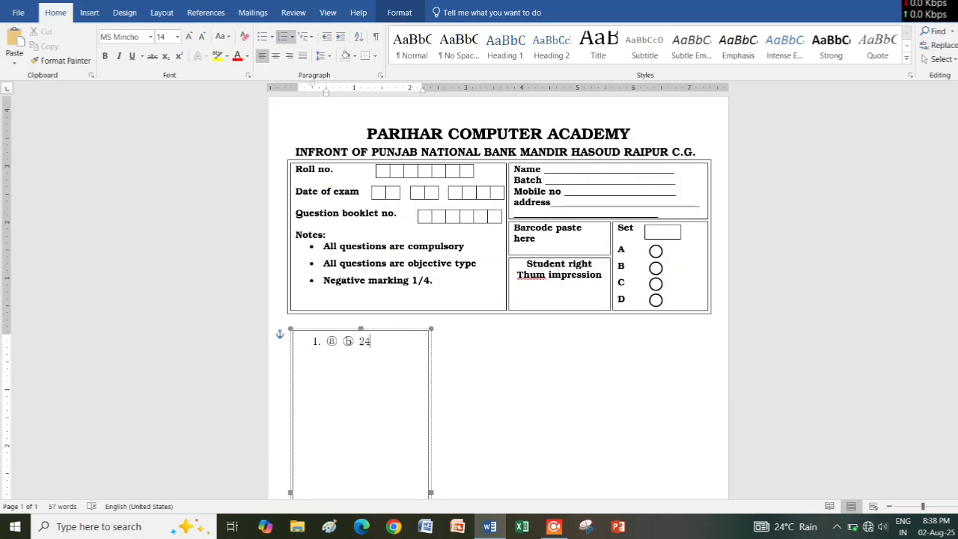
pyautogui.write('24D2')
pyautogui.hotkey('alt', 'x')
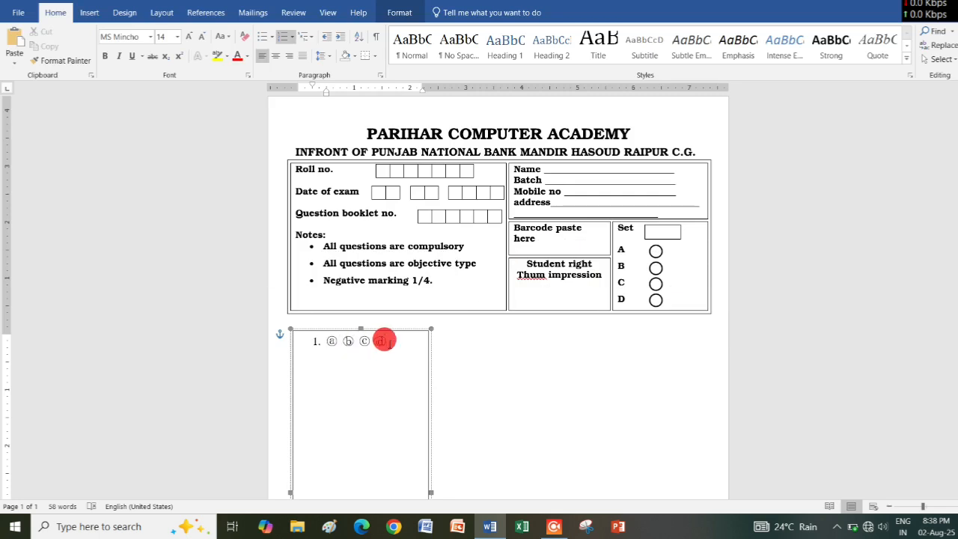
# Format the circled letters as 16 pt, black and bold.
pyautogui.moveTo(386, 337); pyautogui.dragTo(323, 336)
pyautogui.click(188, 36)
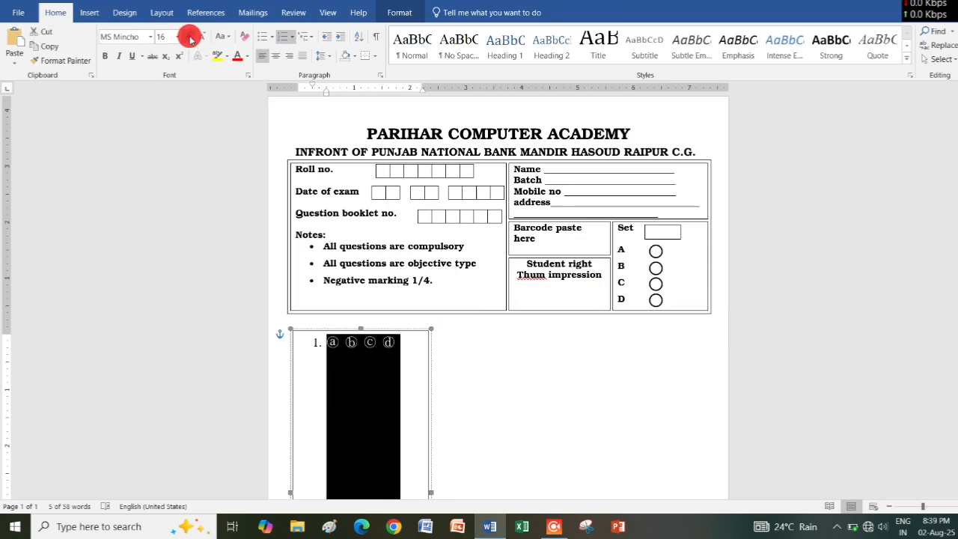
pyautogui.click(247, 57)
pyautogui.click(105, 56)
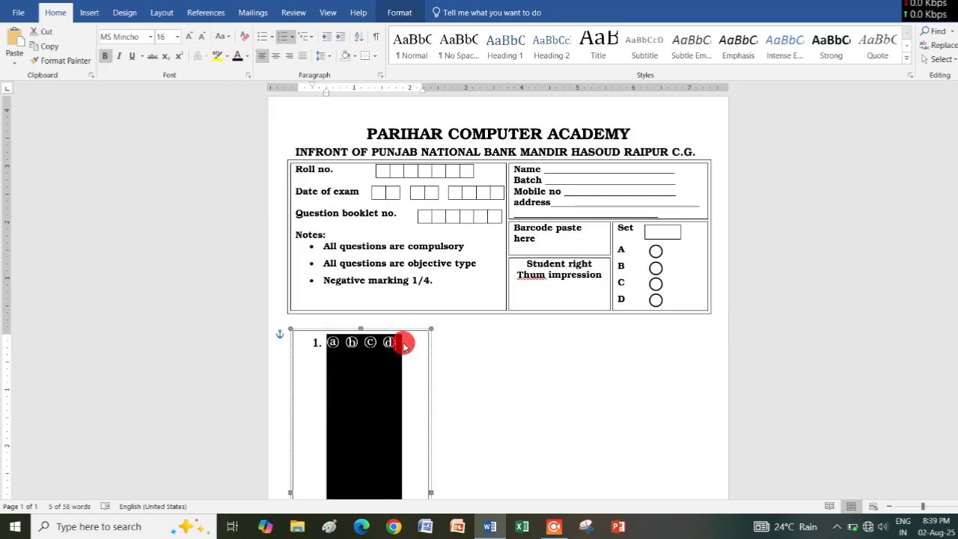
# Copy the circled-letter row, paste it down to item 12 and widen the text box so all four letters fit one line.
pyautogui.moveTo(403, 344); pyautogui.dragTo(292, 337)
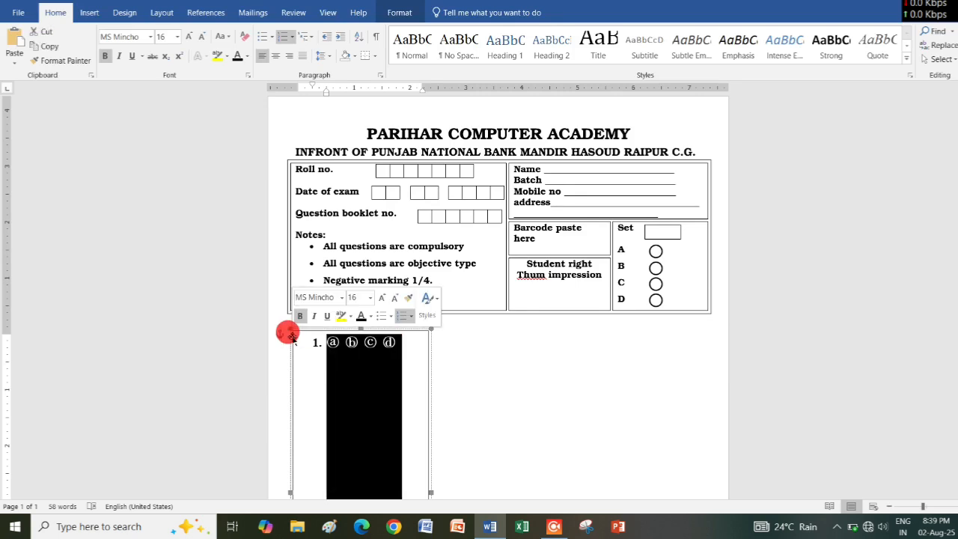
pyautogui.click(391, 339)
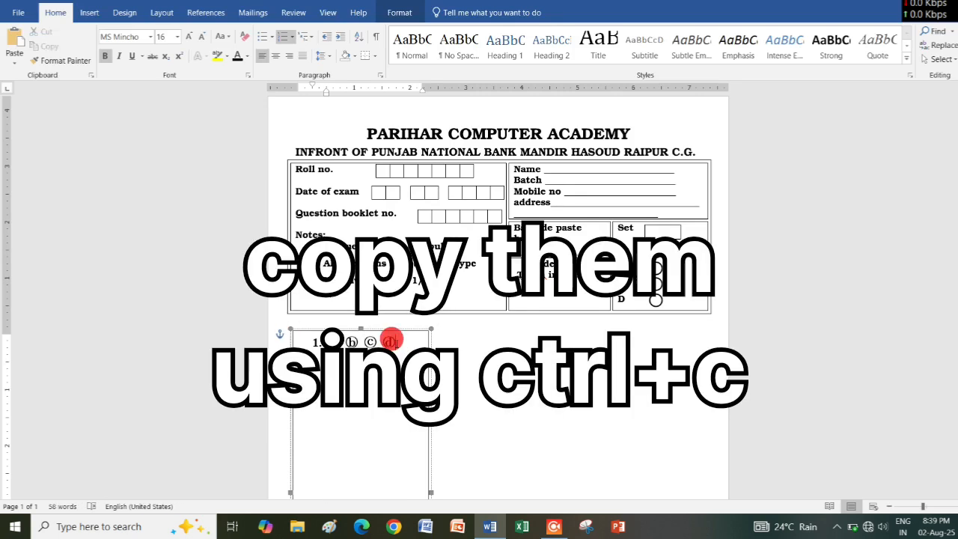
pyautogui.hotkey('ctrl', 'v')
pyautogui.hotkey('ctrl', 'v')
pyautogui.hotkey('ctrl', 'v')
pyautogui.hotkey('ctrl', 'v')
pyautogui.hotkey('ctrl', 'v')
pyautogui.hotkey('ctrl', 'v')
pyautogui.hotkey('ctrl', 'v')
pyautogui.hotkey('ctrl', 'v')
pyautogui.hotkey('ctrl', 'v')
pyautogui.hotkey('ctrl', 'v')
pyautogui.hotkey('ctrl', 'v')
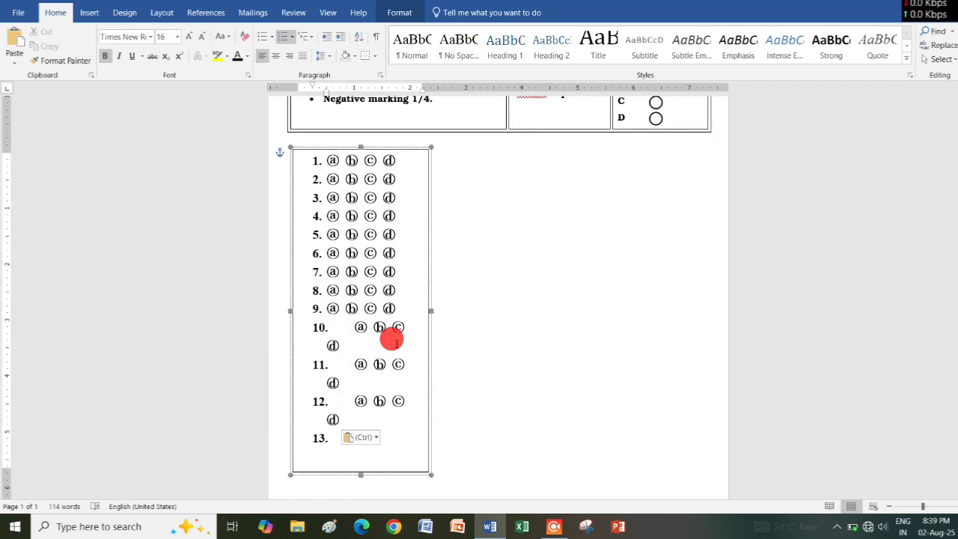
pyautogui.moveTo(424, 309); pyautogui.dragTo(448, 307)
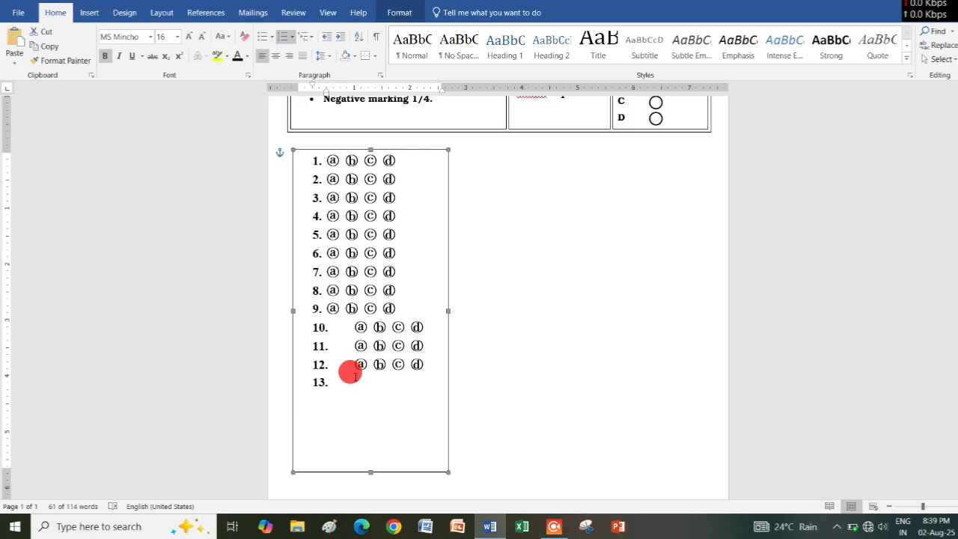
# Paste the circled-letter row repeatedly to extend the numbered list from item 13 to item 20.
pyautogui.hotkey('ctrl', 'v')
pyautogui.hotkey('ctrl', 'v')
pyautogui.hotkey('ctrl', 'v')
pyautogui.hotkey('ctrl', 'v')
pyautogui.hotkey('ctrl', 'v')
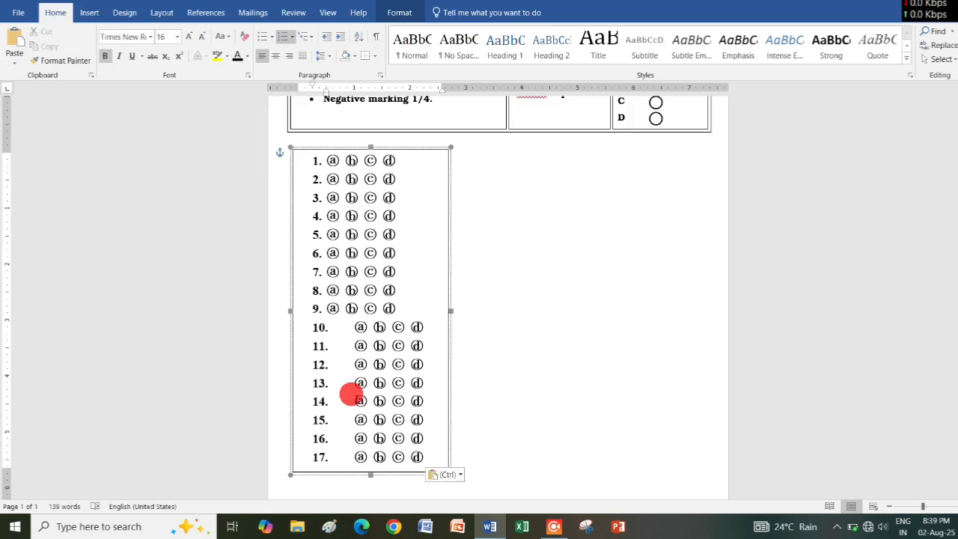
pyautogui.scroll(-1, 351, 393)
pyautogui.hotkey('ctrl', 'v')
pyautogui.hotkey('ctrl', 'v')
pyautogui.hotkey('ctrl', 'v')
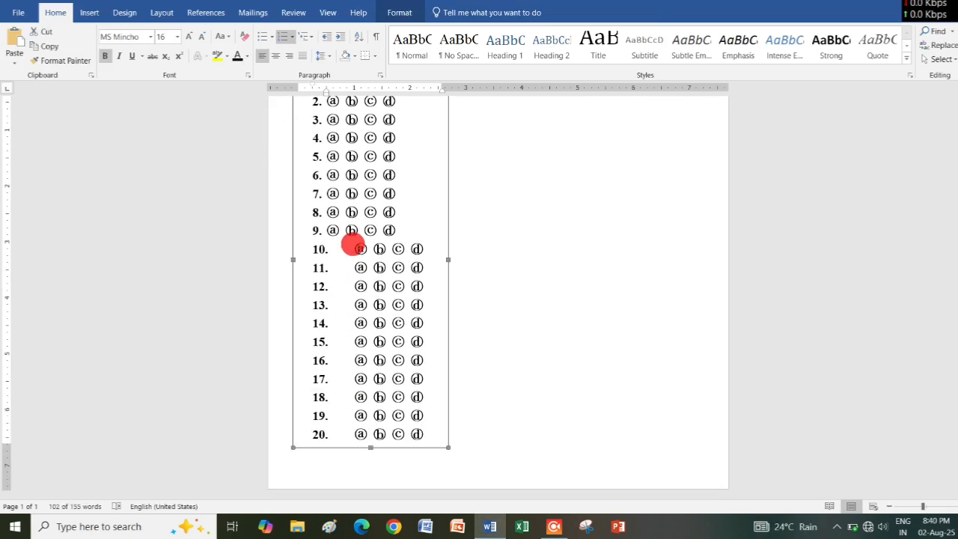
# Align the letters of items 10 to 20 with those of items 1 to 9 and narrow the text box around the rows.
pyautogui.moveTo(350, 244); pyautogui.dragTo(399, 413)
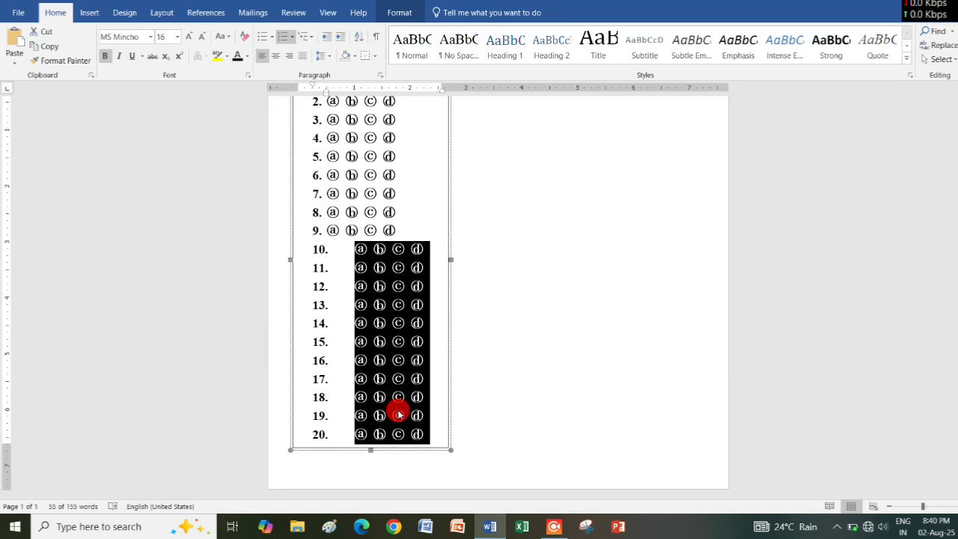
pyautogui.moveTo(327, 95); pyautogui.dragTo(320, 96)
pyautogui.click(404, 236)
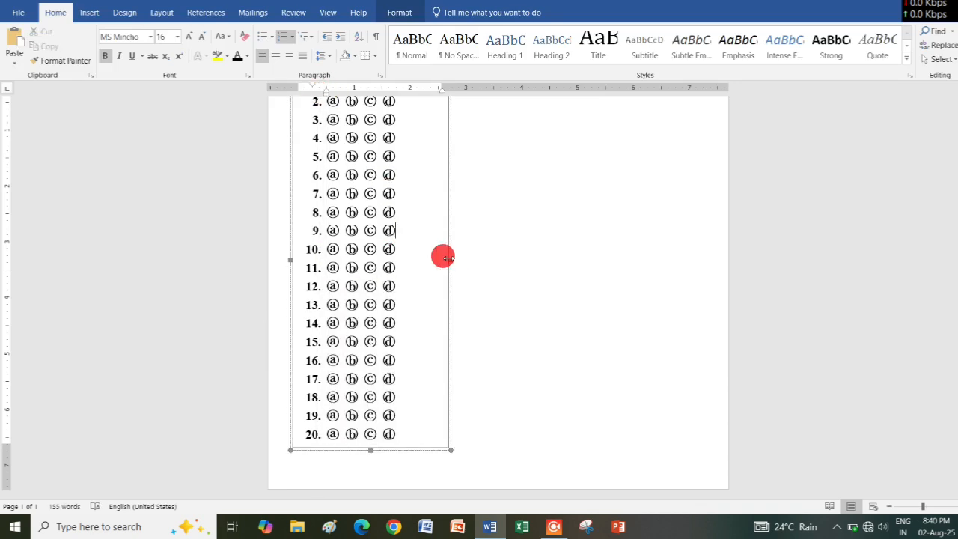
pyautogui.moveTo(448, 258); pyautogui.dragTo(412, 271)
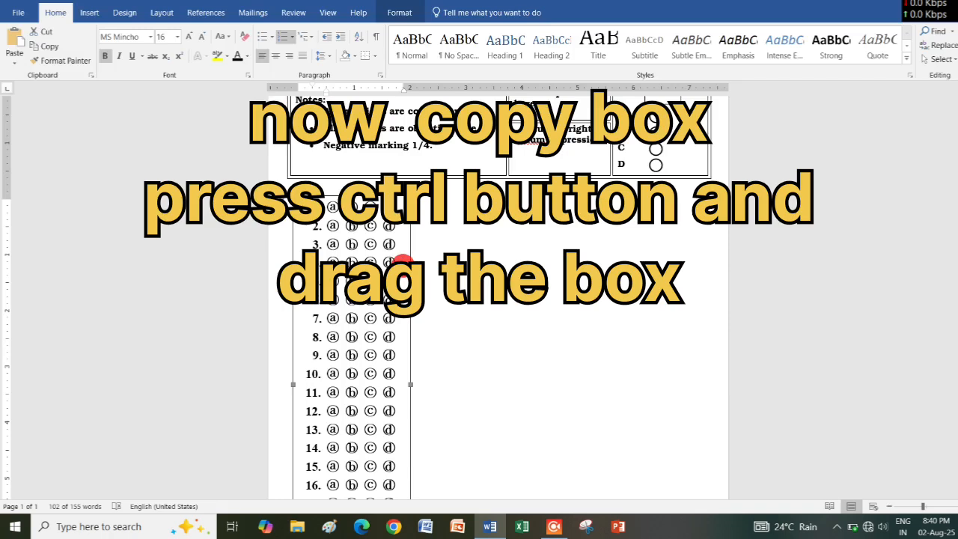
# Duplicate the answer text box twice beside the original and widen the middle copy so each row's four letters fit one line.
pyautogui.click(404, 261)
pyautogui.moveTo(495, 191); pyautogui.dragTo(676, 190)
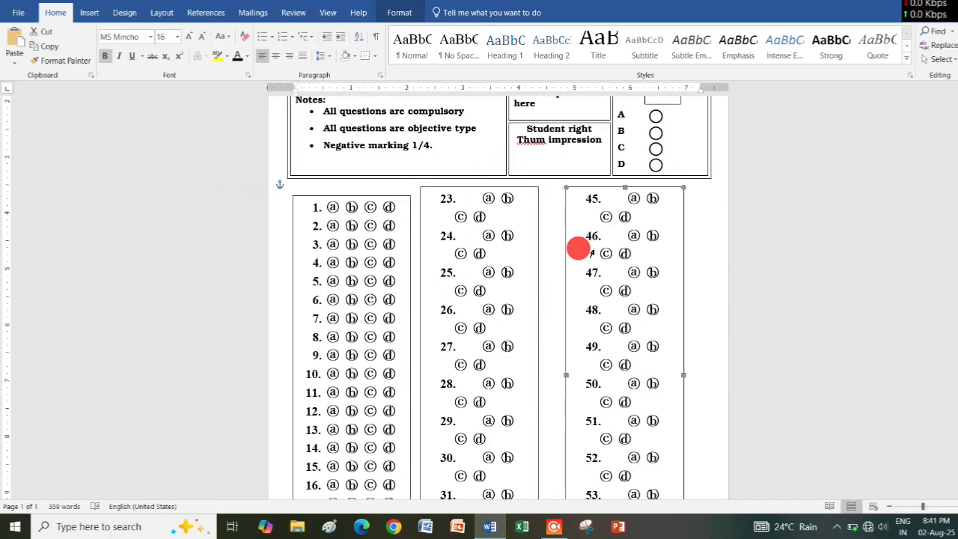
pyautogui.scroll(-3, 524, 352)
pyautogui.click(532, 231)
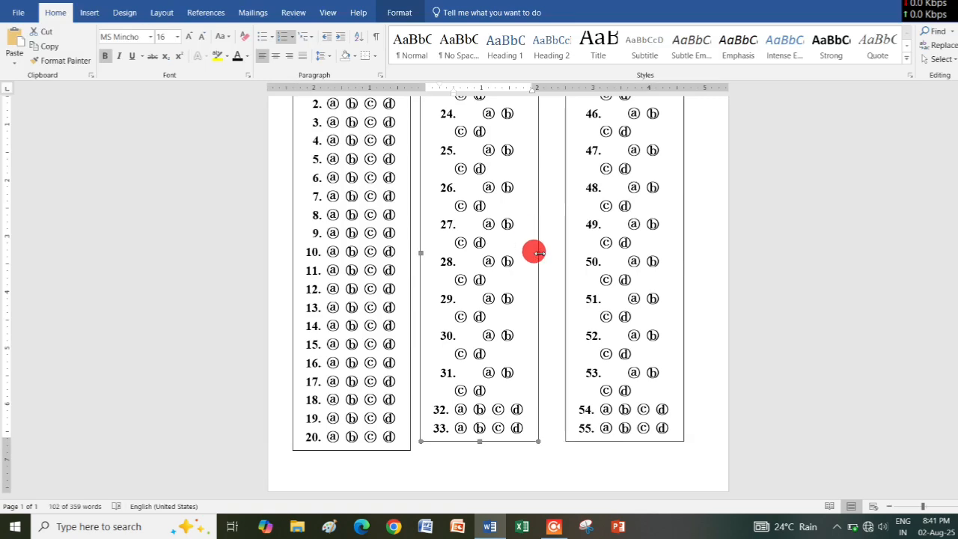
pyautogui.moveTo(538, 253); pyautogui.dragTo(564, 253)
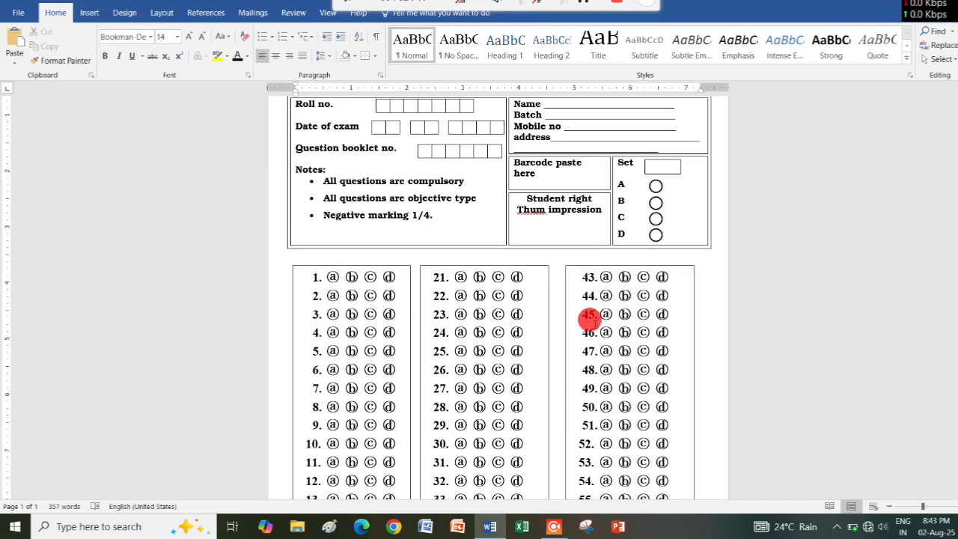
# Draw a text box about 2.1" wide and 0.48" high below the items 1–20 box and enter "Invgilator sign" in it.
pyautogui.scroll(-4, 588, 259)
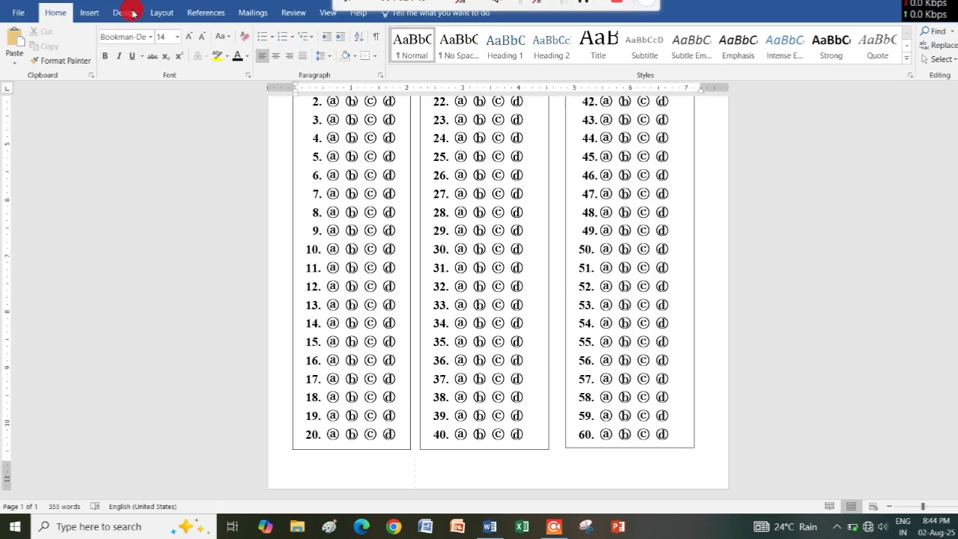
pyautogui.click(85, 13)
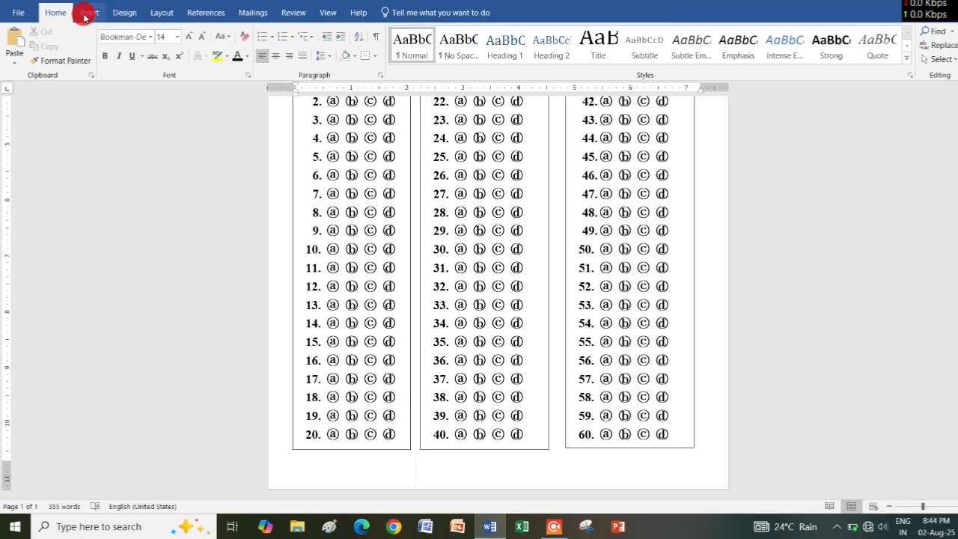
pyautogui.click(195, 68)
pyautogui.click(188, 156)
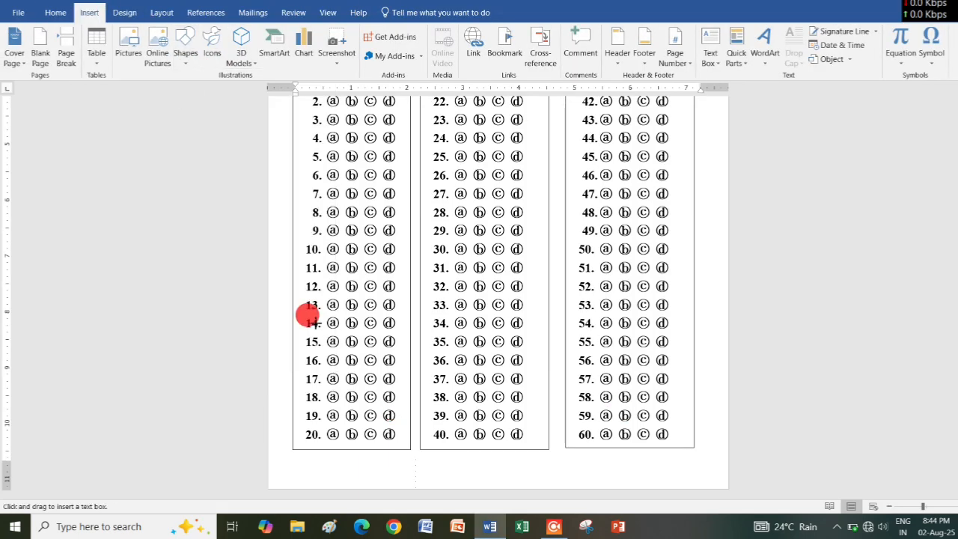
pyautogui.moveTo(293, 457); pyautogui.dragTo(411, 482)
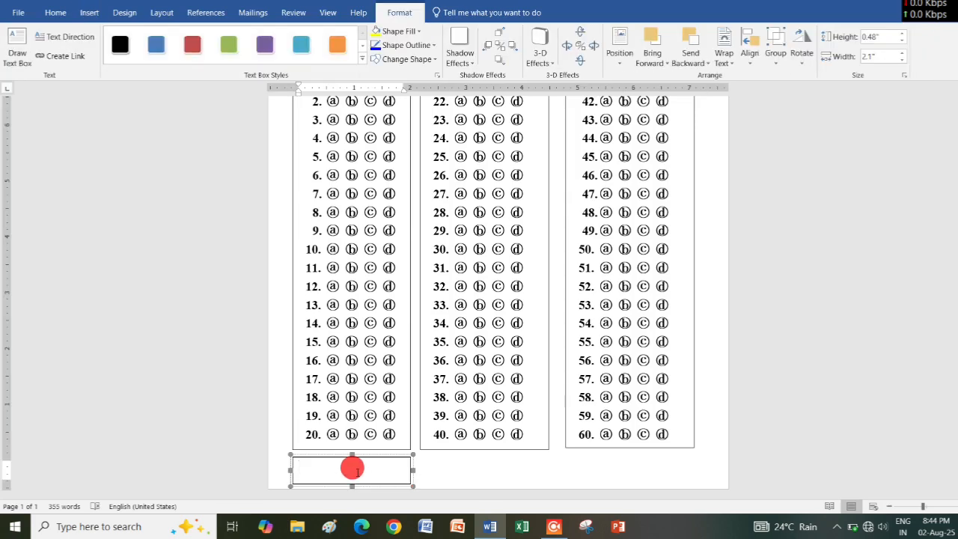
pyautogui.write('ing')
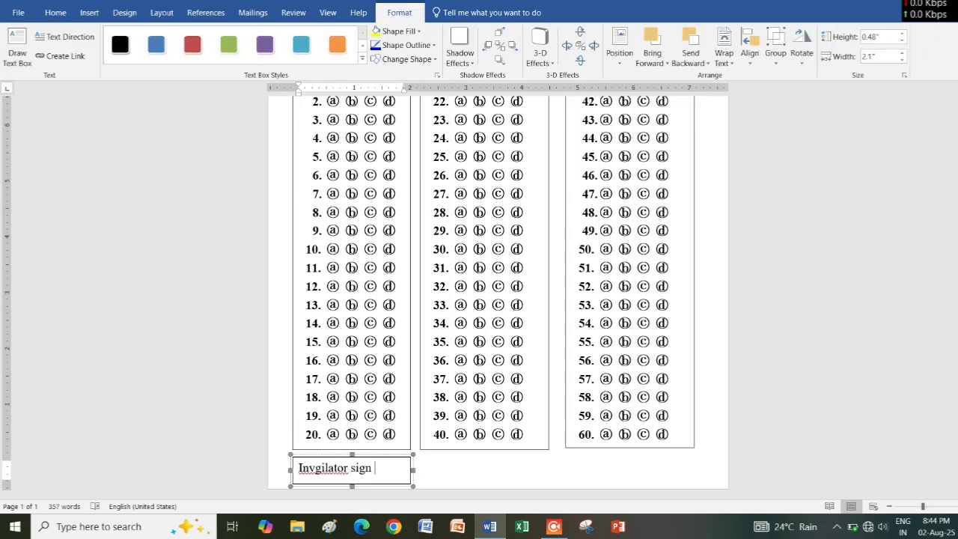
pyautogui.click(442, 470)
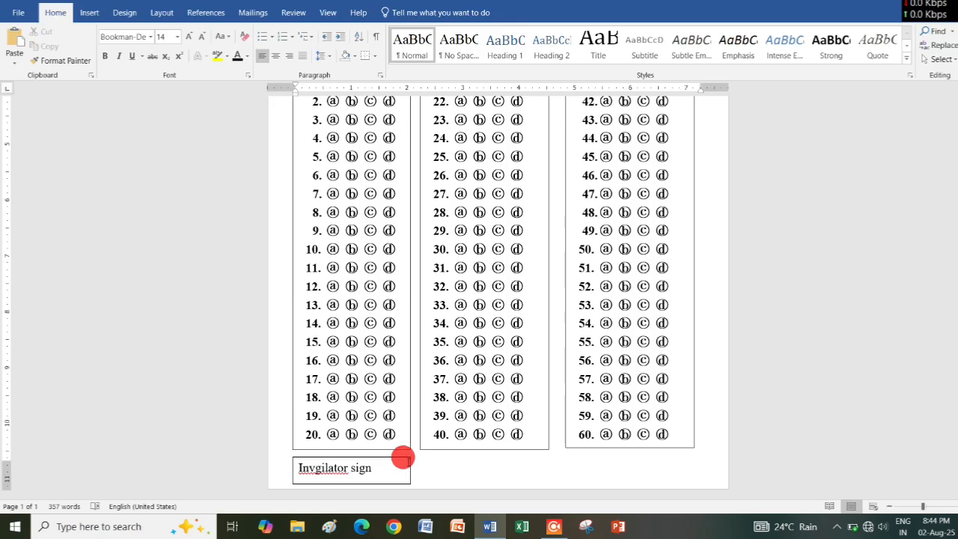
# Copy the signature box below the other two answer columns and label the three boxes "Principal", "Invgilator sign" and "Student sign".
pyautogui.moveTo(401, 458); pyautogui.dragTo(540, 451)
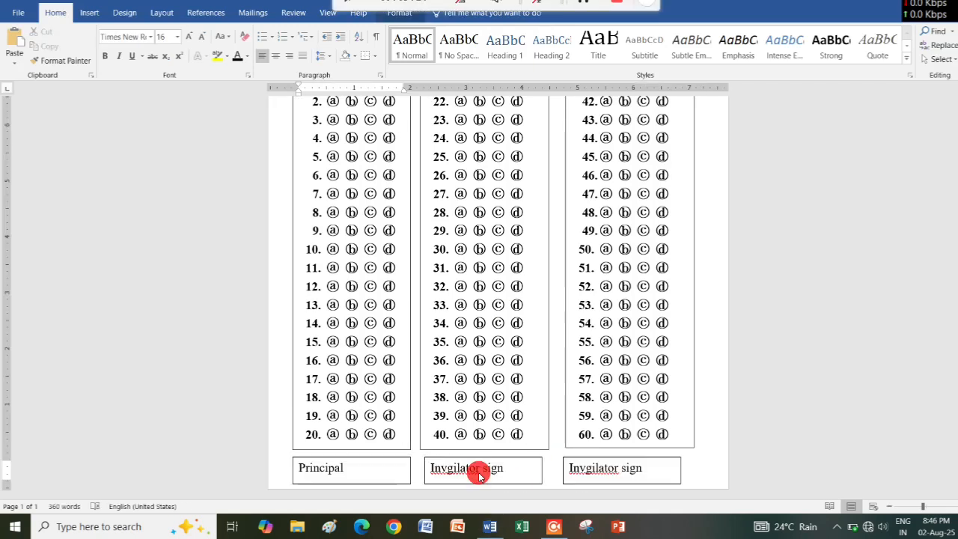
pyautogui.click(626, 467)
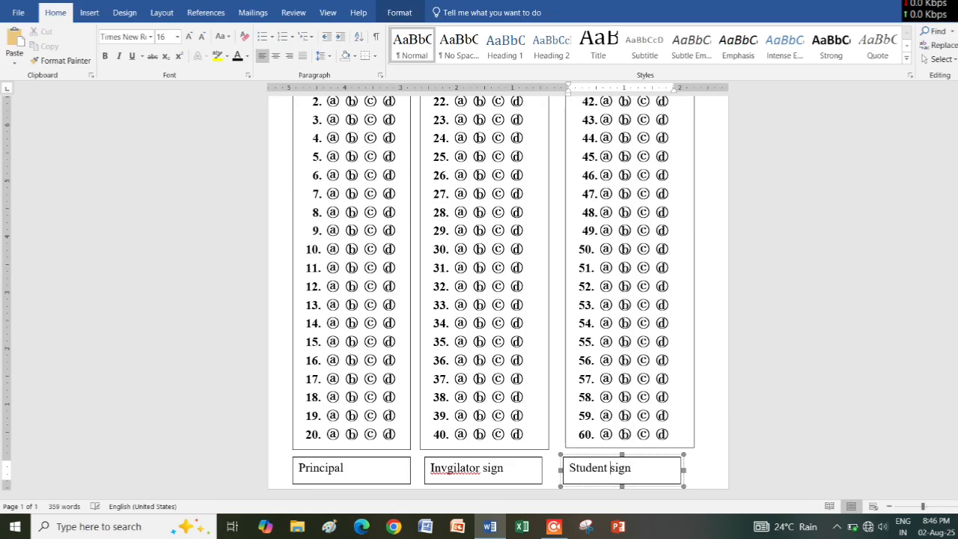
pyautogui.click(688, 439)
# Save the answer sheet to the Desktop as a Word Document named "omr sheet", accepting the upgrade to the newest file format.
pyautogui.scroll(5, 690, 437)
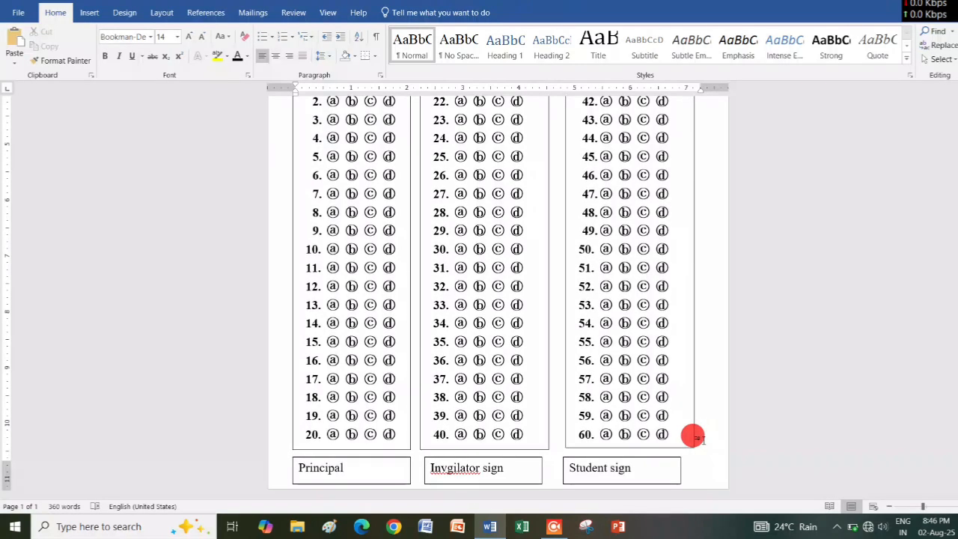
pyautogui.scroll(3, 692, 435)
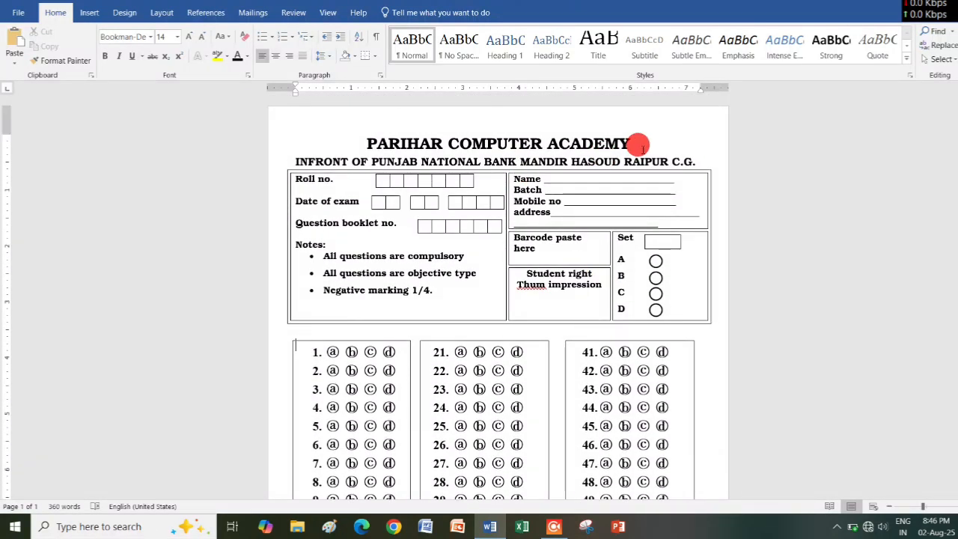
pyautogui.click(421, 201)
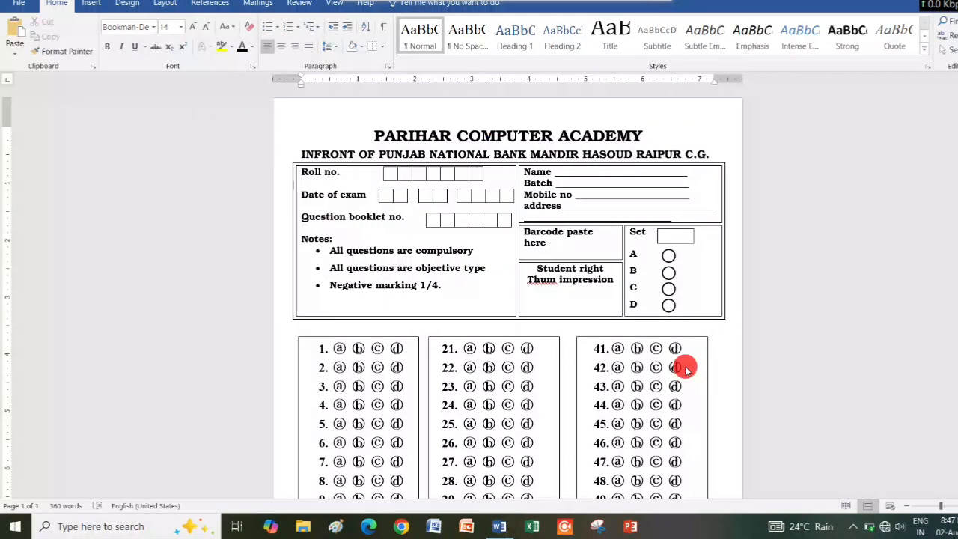
pyautogui.hotkey('ctrl', 's')
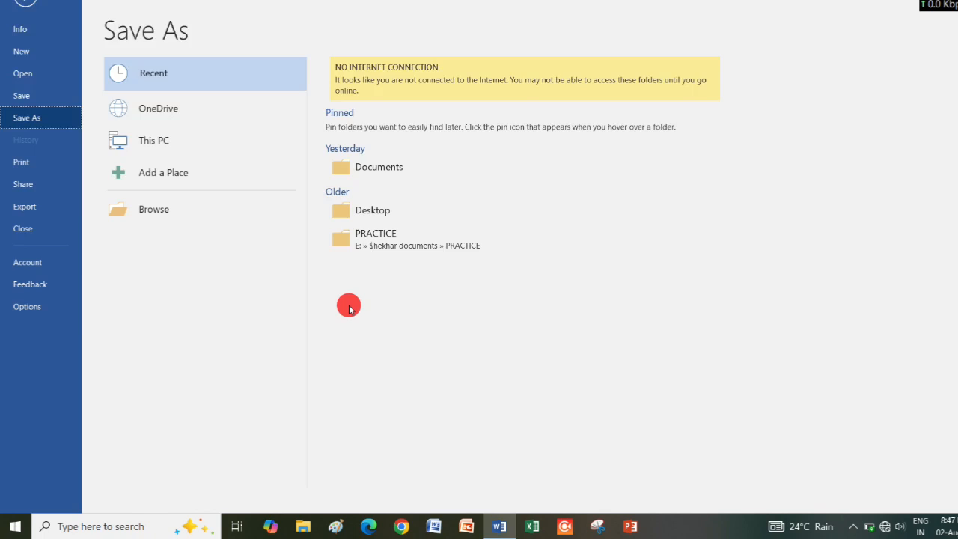
pyautogui.click(199, 209)
pyautogui.click(80, 82)
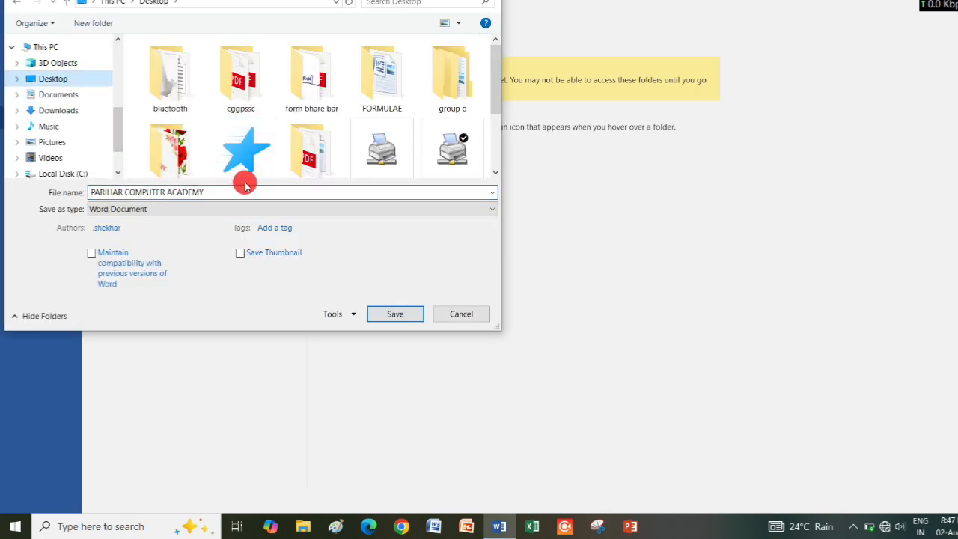
pyautogui.click(246, 187)
pyautogui.write('omr sheet')
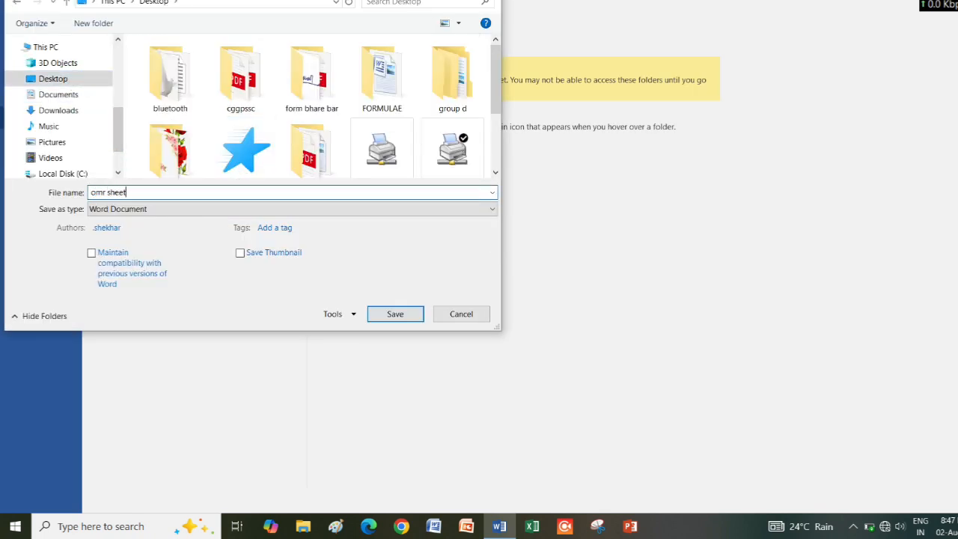
pyautogui.press('Return')
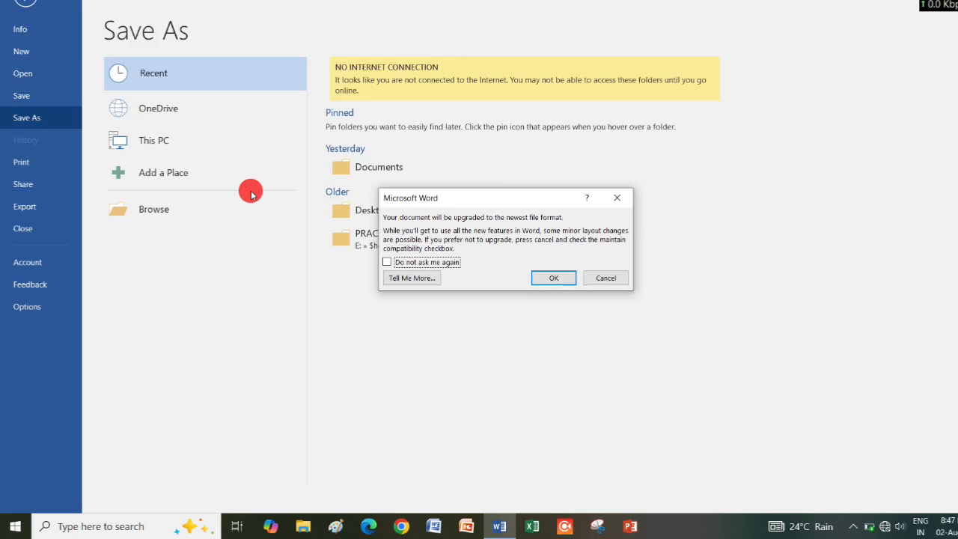
pyautogui.click(552, 277)
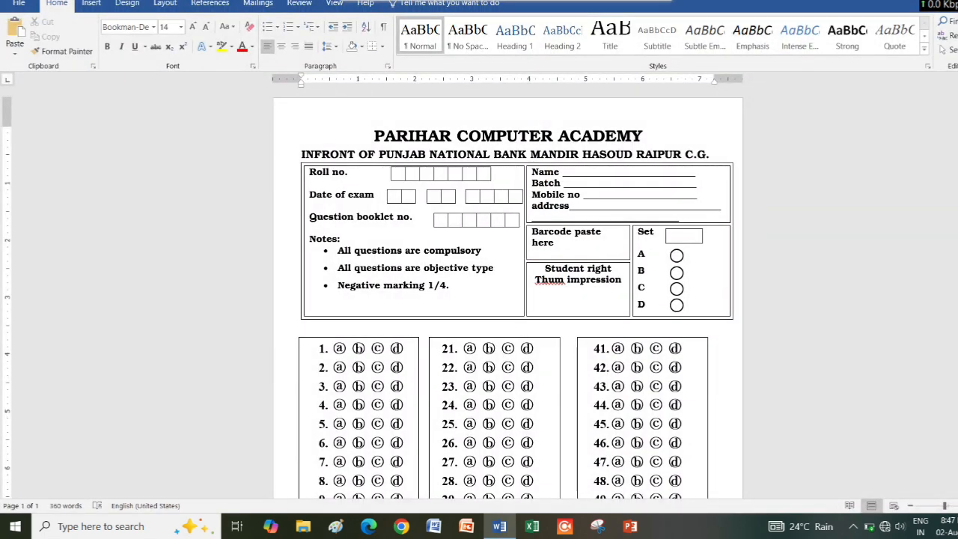